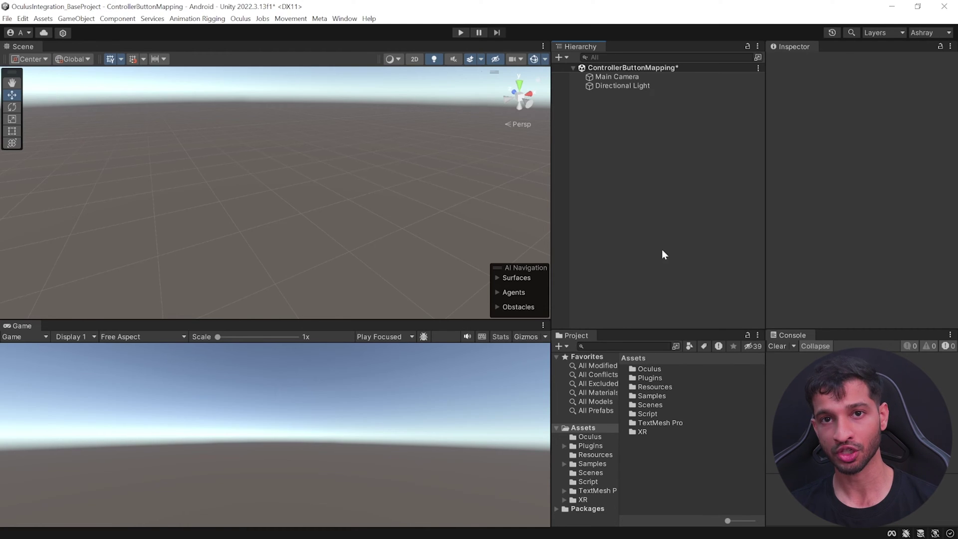
Step: Add the Camera Rig and Controller Tracking building blocks from Oculus Building Blocks
{"action": "left_click", "coordinate": [240, 19]}
{"action": "mouse_move", "coordinate": [275, 43]}
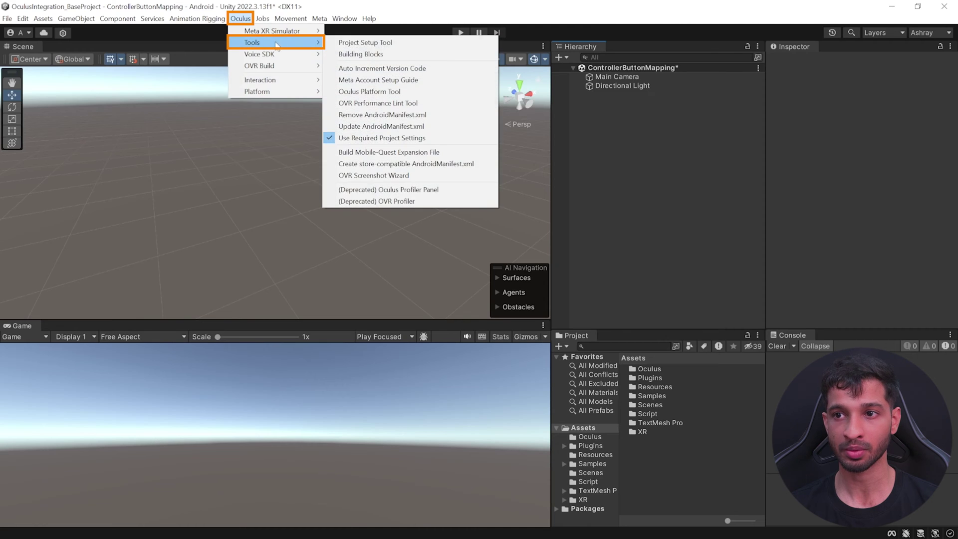
{"action": "left_click", "coordinate": [367, 55]}
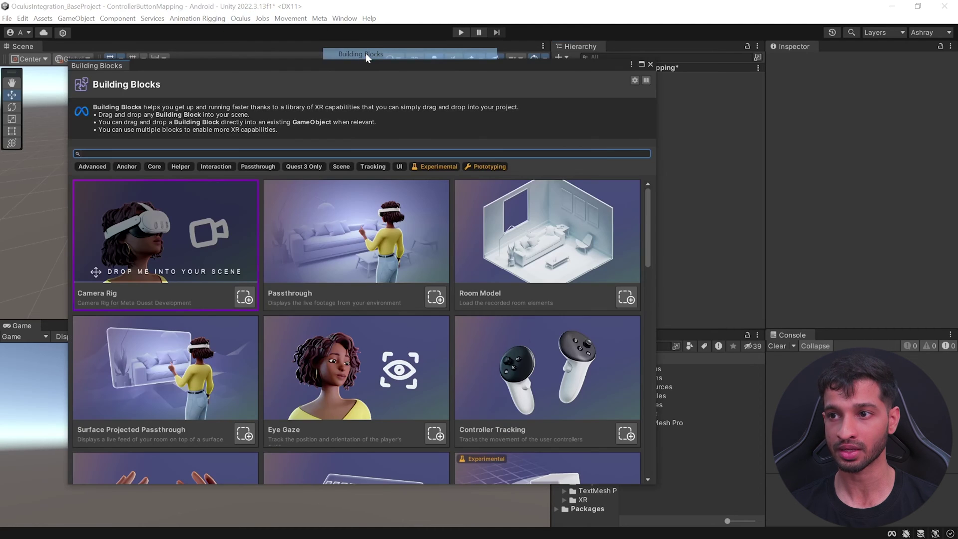
{"action": "left_click", "coordinate": [244, 297]}
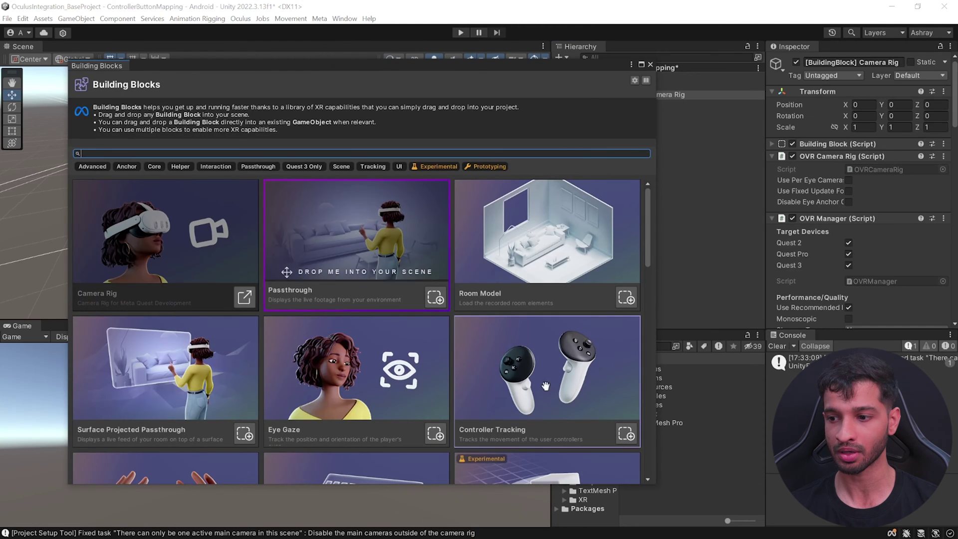
{"action": "left_click", "coordinate": [626, 434]}
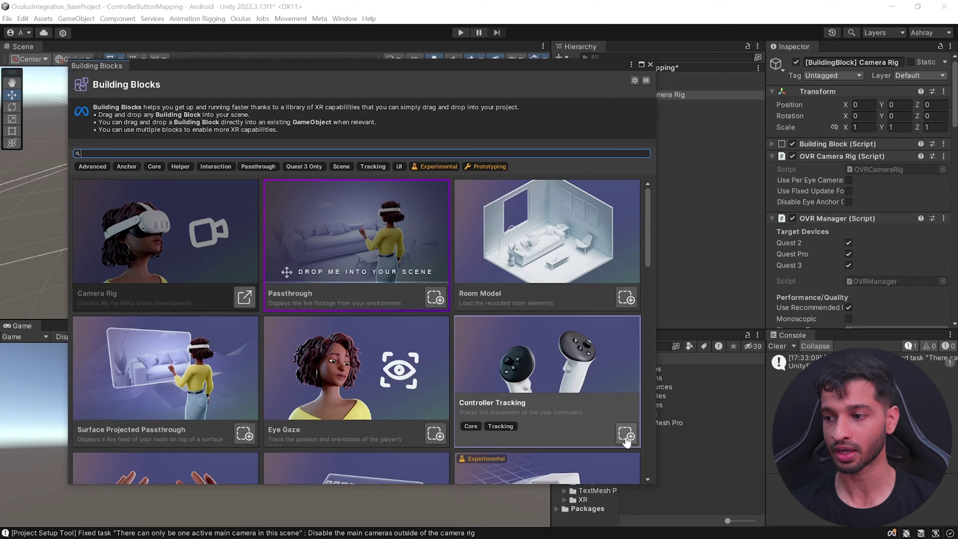
{"action": "left_click", "coordinate": [650, 64]}
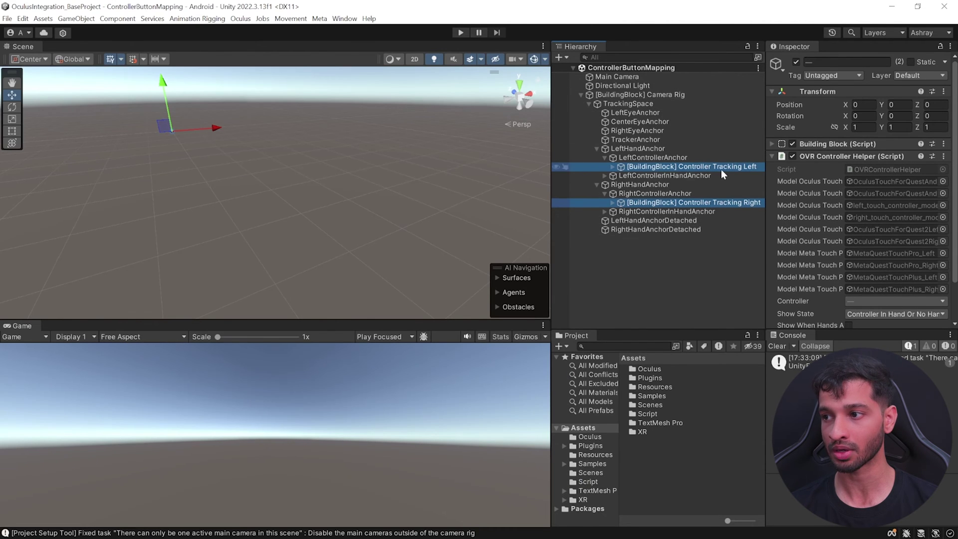
Step: Delete the original Main Camera from the scene
{"action": "left_click", "coordinate": [581, 95]}
{"action": "left_click", "coordinate": [616, 77]}
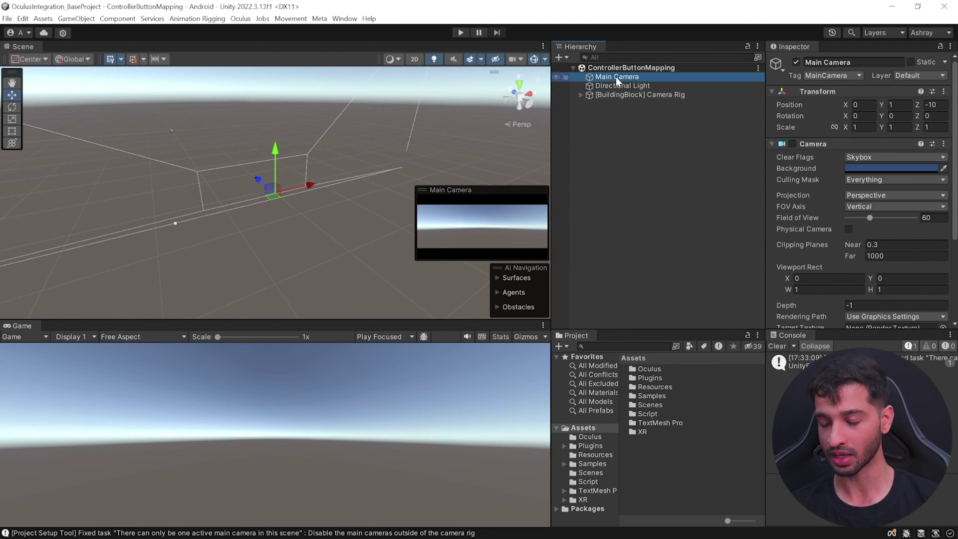
{"action": "key", "text": "Delete"}
Step: Create an empty GameObject named ControllerMap
{"action": "right_click", "coordinate": [576, 100]}
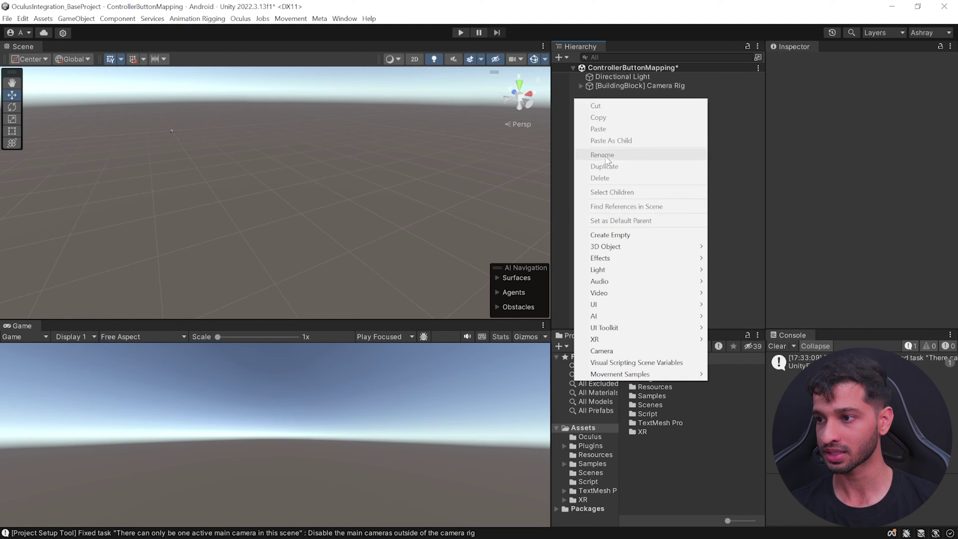
{"action": "left_click", "coordinate": [621, 234]}
{"action": "type", "text": "ControllerMap"}
Step: Add the Controller Mapper component, then open the ObjectSpawnerAndController script in Assets/Script
{"action": "left_click", "coordinate": [861, 149]}
{"action": "type", "text": "controll"}
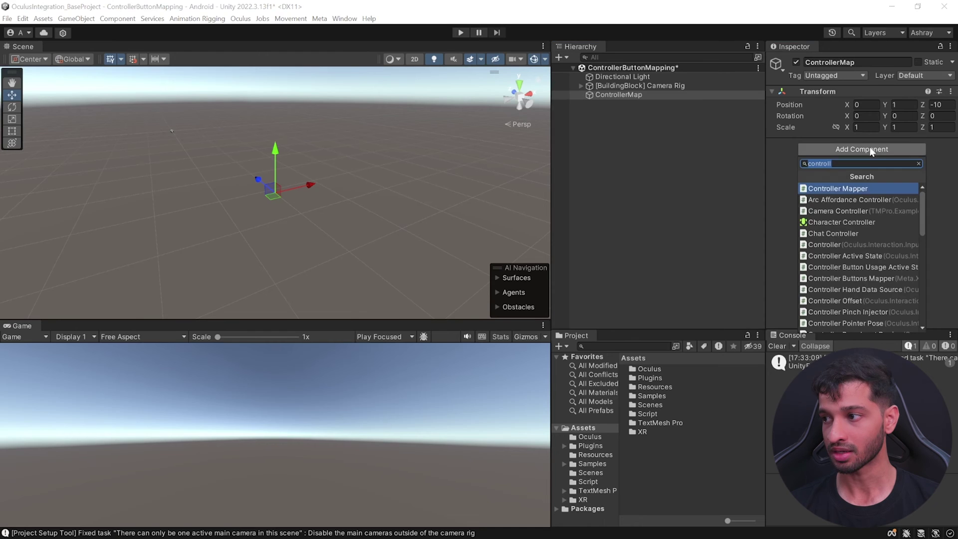
{"action": "left_click", "coordinate": [872, 192]}
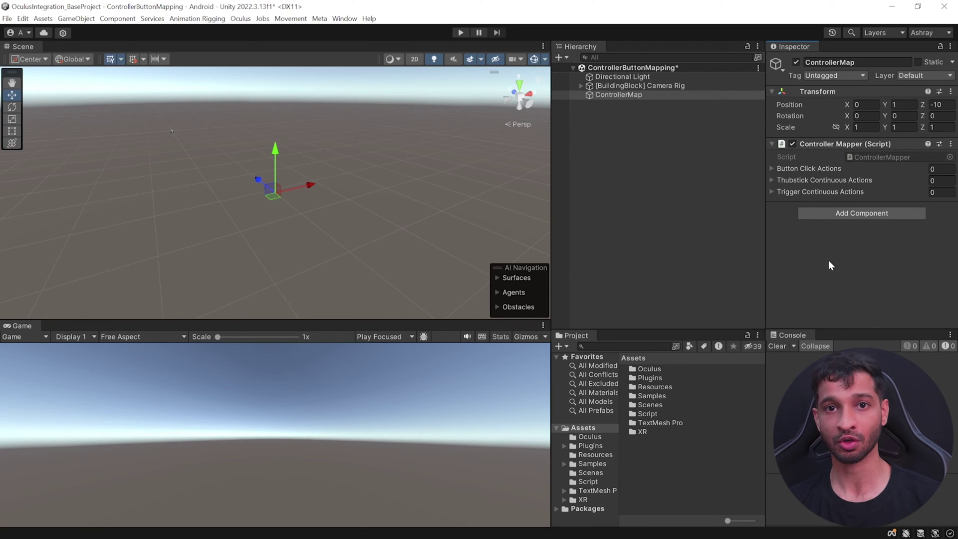
{"action": "double_click", "coordinate": [646, 414]}
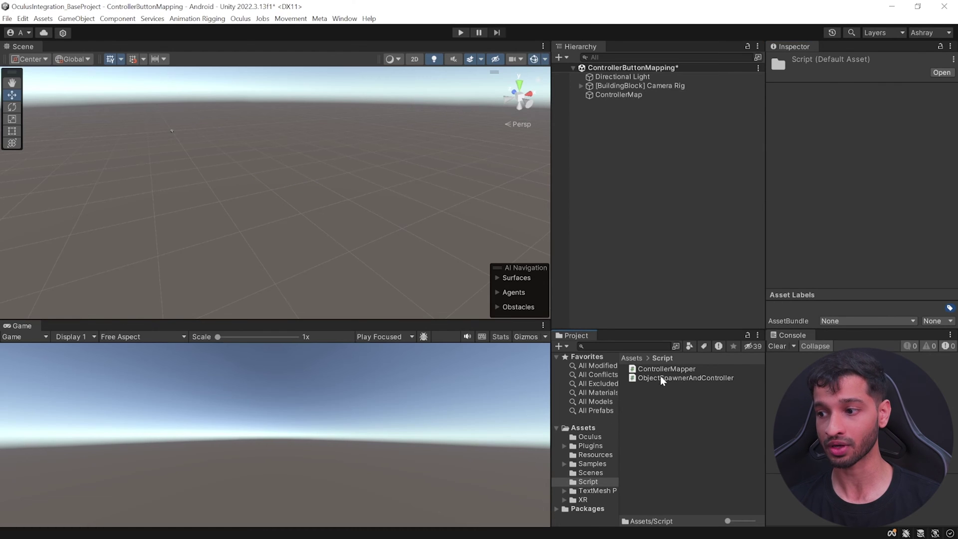
{"action": "left_click", "coordinate": [683, 378]}
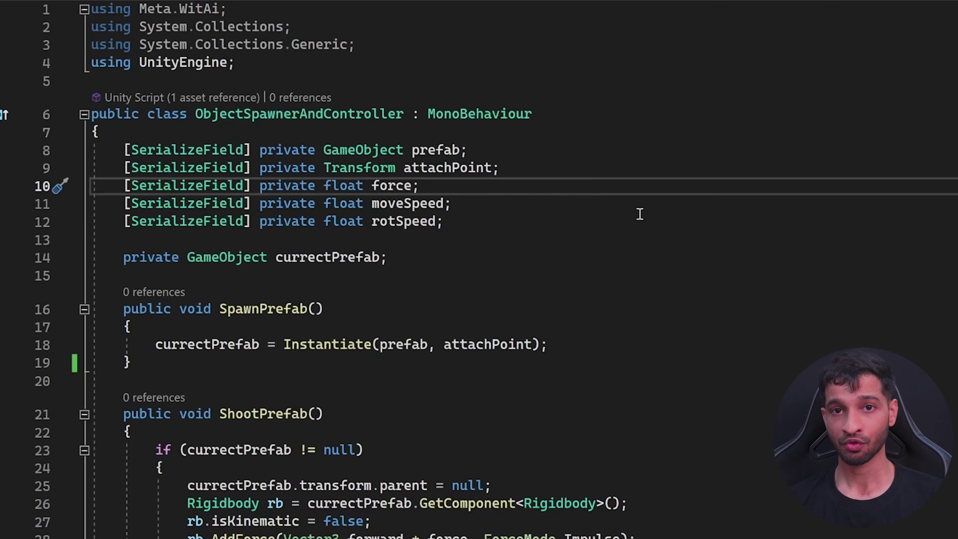
Step: Scroll through ObjectSpawnerAndController.cs reviewing SpawnPrefab, ShootPrefab, Move, Rotate and Recolor
{"action": "scroll", "coordinate": [560, 220], "scroll_direction": "down", "scroll_amount": 3}
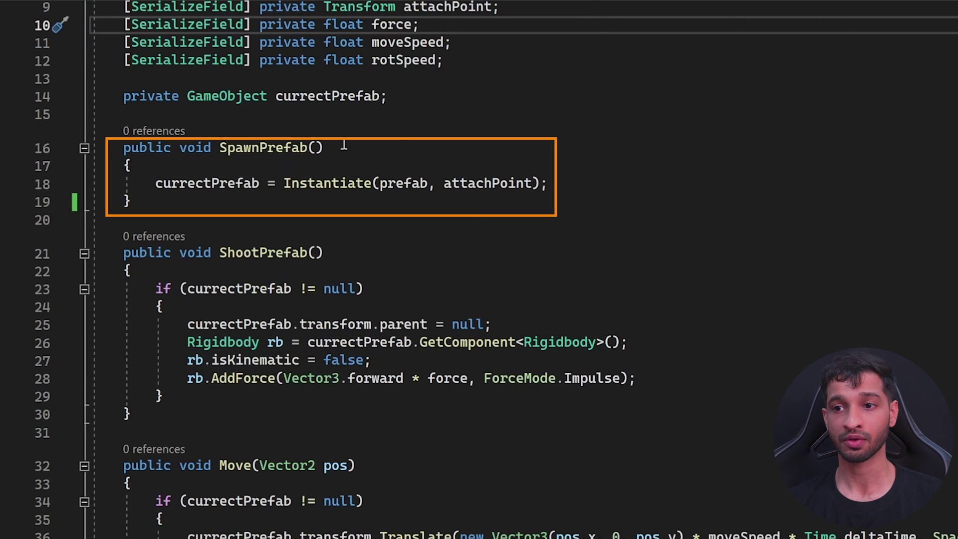
{"action": "scroll", "coordinate": [213, 95], "scroll_direction": "down", "scroll_amount": 3}
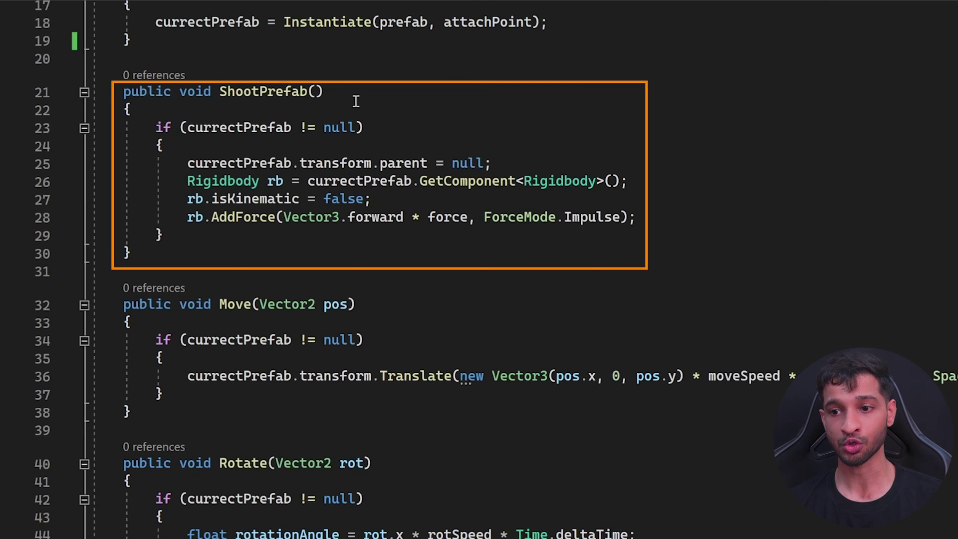
{"action": "scroll", "coordinate": [373, 216], "scroll_direction": "down", "scroll_amount": 2}
{"action": "scroll", "coordinate": [373, 216], "scroll_direction": "down", "scroll_amount": 2}
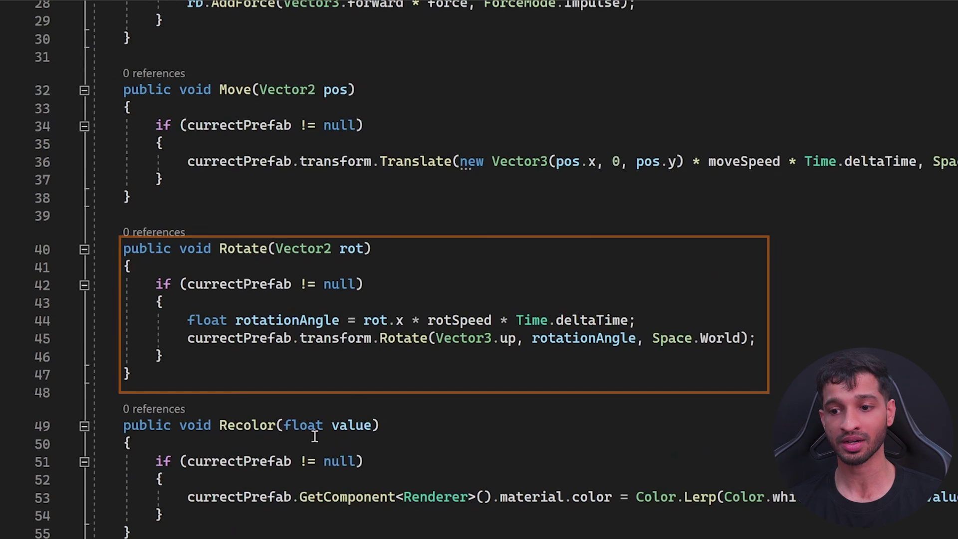
{"action": "scroll", "coordinate": [424, 439], "scroll_direction": "up", "scroll_amount": 5}
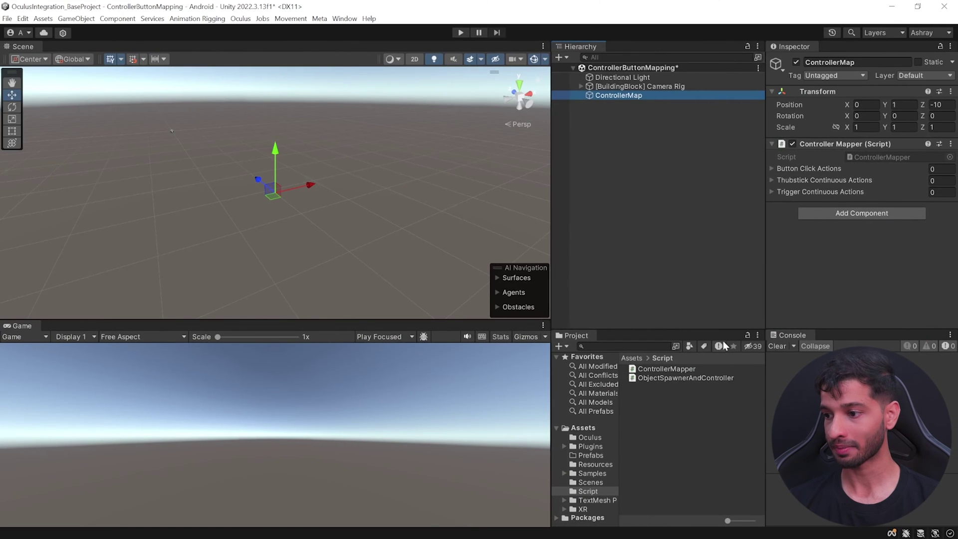
Step: Attach ObjectSpawnerAndController to ControllerMap and add two Button Click Actions
{"action": "left_click_drag", "start_coordinate": [703, 378], "coordinate": [819, 280]}
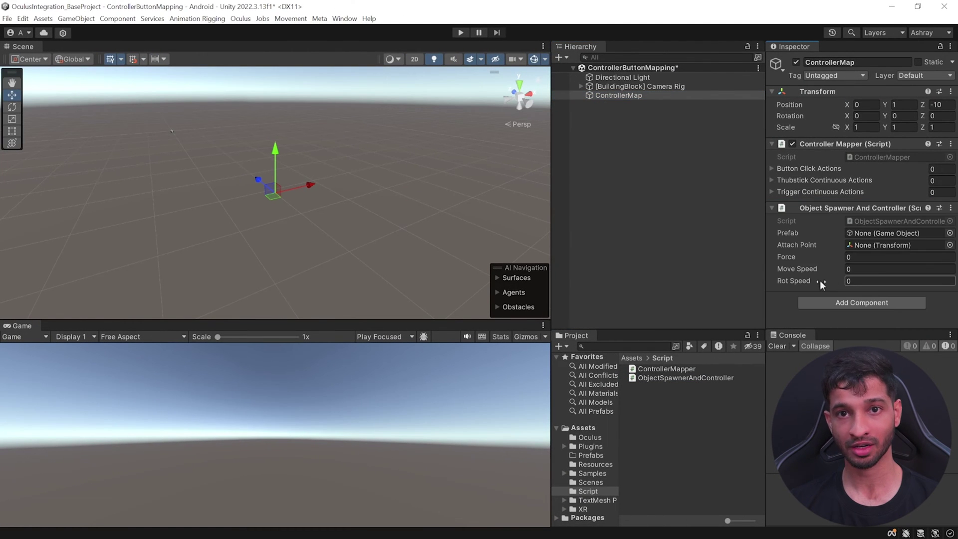
{"action": "left_click", "coordinate": [772, 168]}
{"action": "left_click", "coordinate": [917, 196]}
{"action": "left_click", "coordinate": [915, 197]}
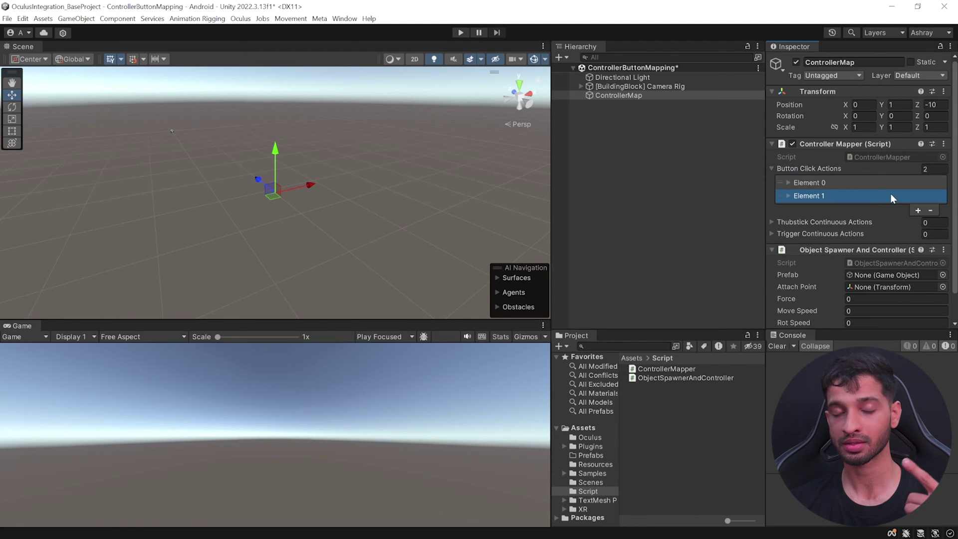
{"action": "left_click", "coordinate": [798, 183]}
{"action": "left_click", "coordinate": [897, 196]}
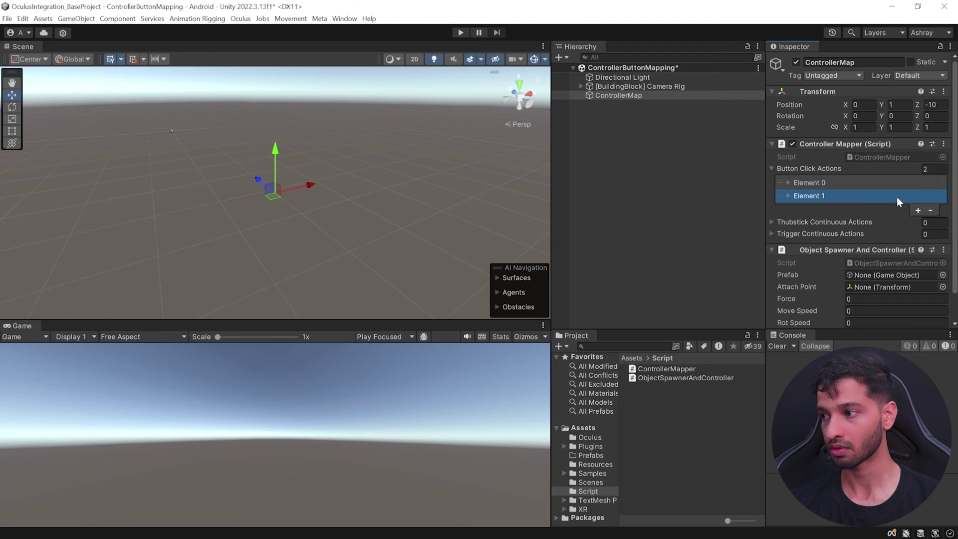
Step: Title the two button actions Spawn and Shoot
{"action": "left_click", "coordinate": [787, 183]}
{"action": "left_click", "coordinate": [870, 195]}
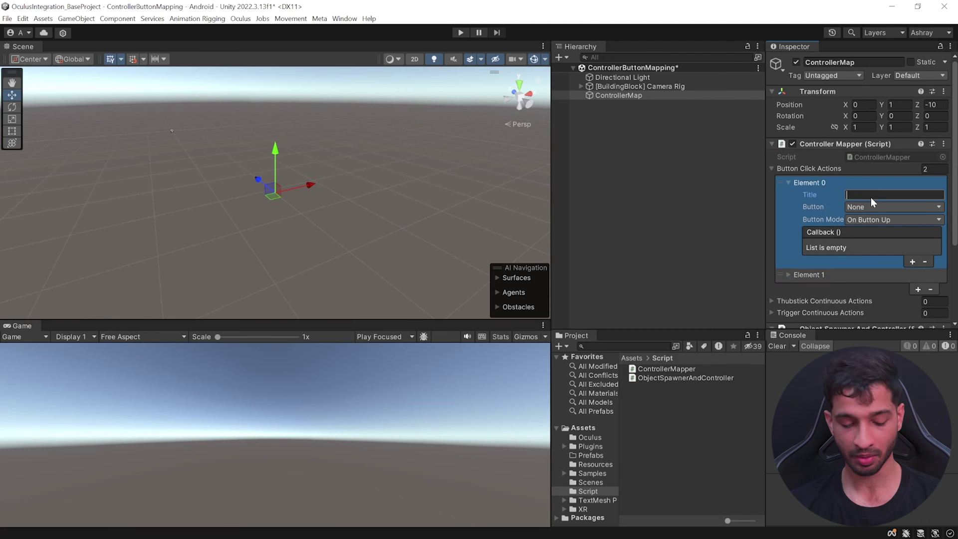
{"action": "type", "text": "Spawn"}
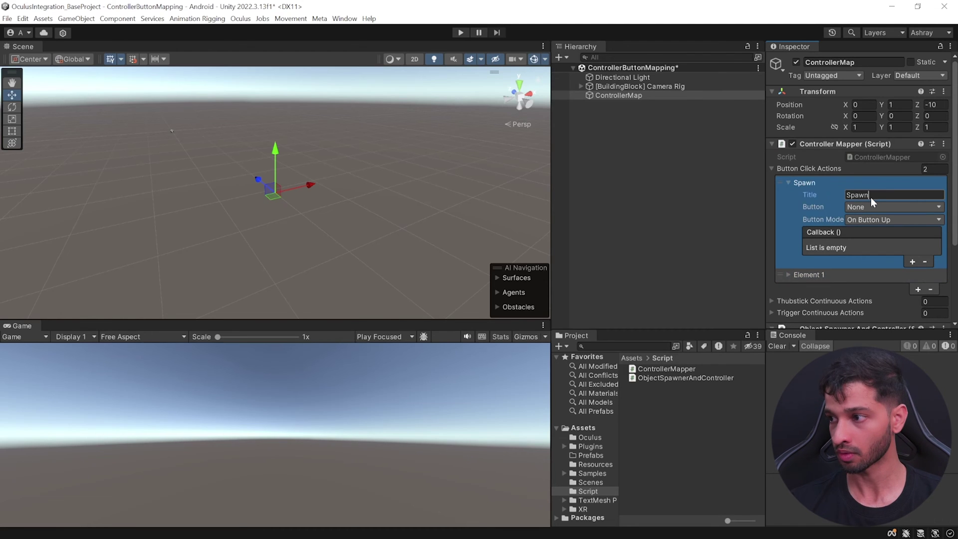
{"action": "left_click", "coordinate": [788, 274]}
{"action": "left_click", "coordinate": [854, 286]}
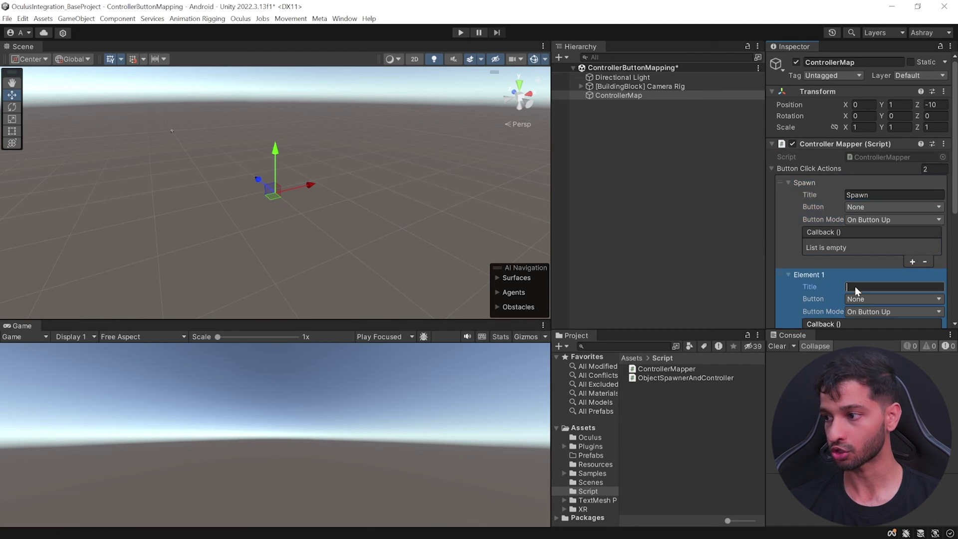
{"action": "type", "text": "Shoot"}
Step: Set Spawn to button A with On Button Down mode and add a callback slot
{"action": "scroll", "coordinate": [861, 199], "scroll_direction": "down", "scroll_amount": 2}
{"action": "left_click", "coordinate": [863, 177]}
{"action": "left_click", "coordinate": [872, 213]}
{"action": "left_click", "coordinate": [893, 177]}
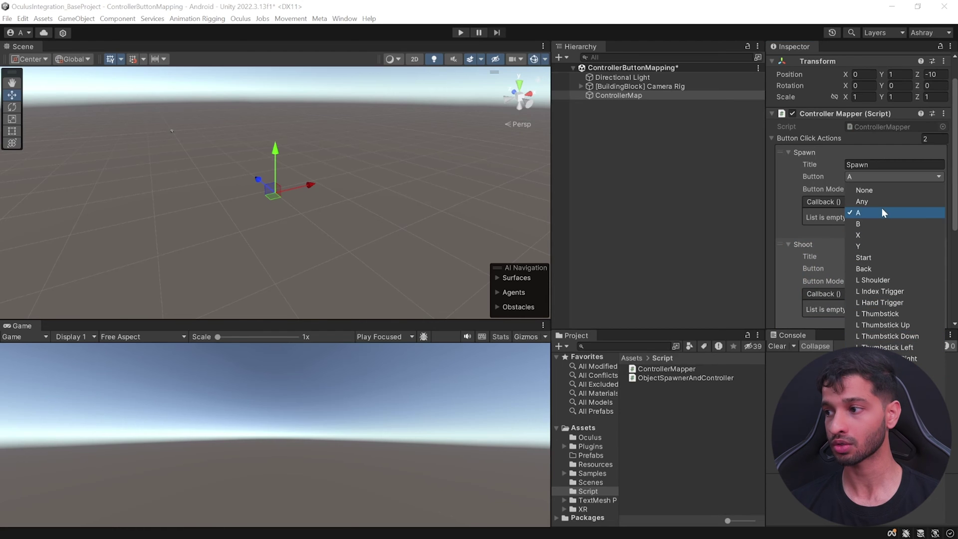
{"action": "left_click", "coordinate": [867, 236]}
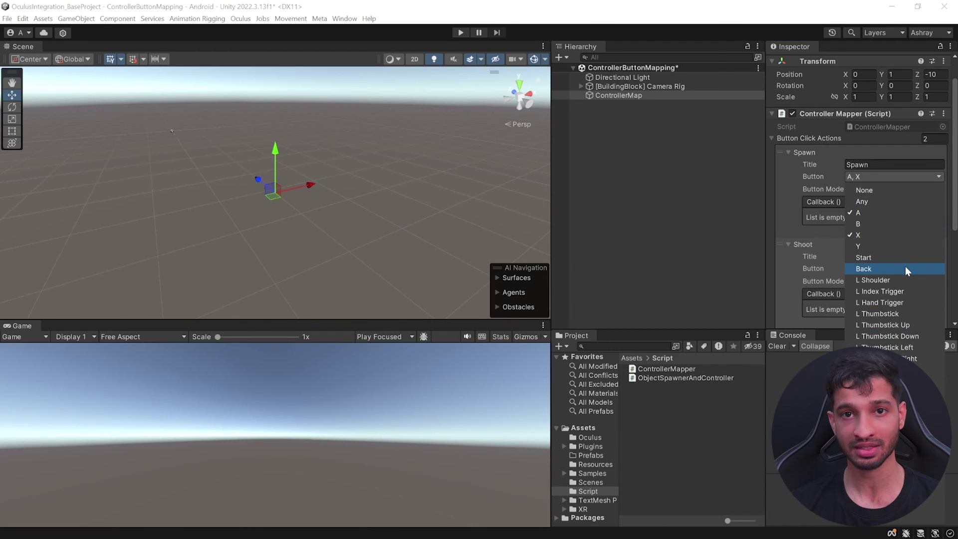
{"action": "left_click", "coordinate": [869, 233]}
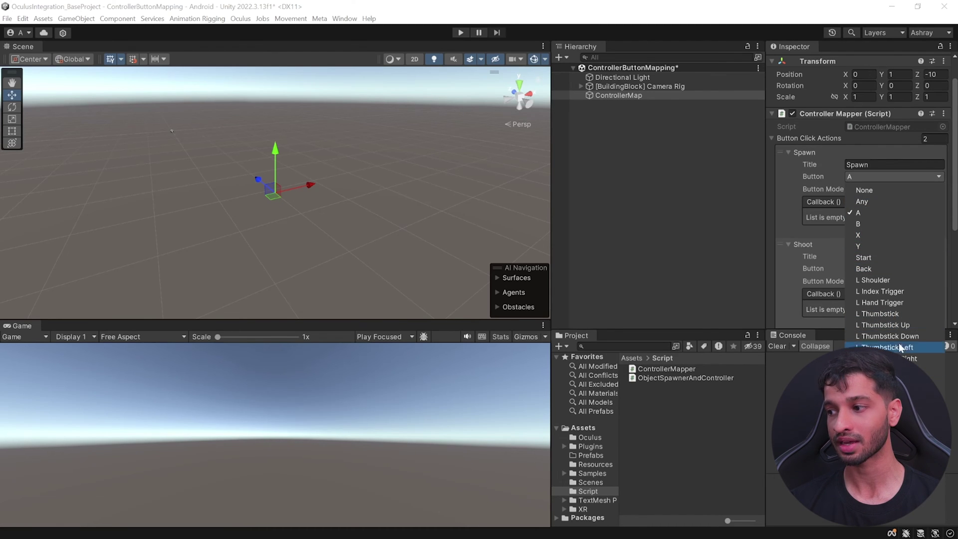
{"action": "left_click", "coordinate": [777, 215]}
{"action": "left_click", "coordinate": [876, 190]}
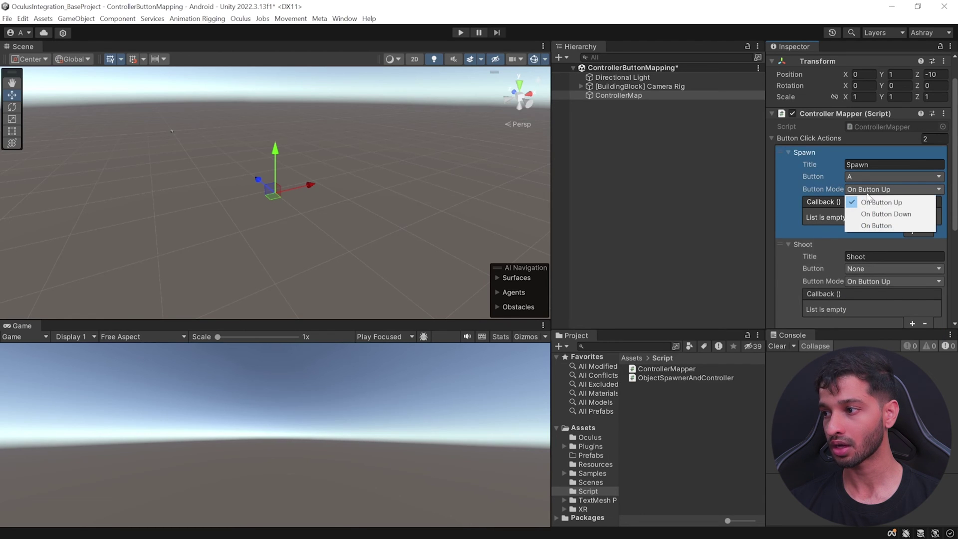
{"action": "left_click", "coordinate": [904, 214]}
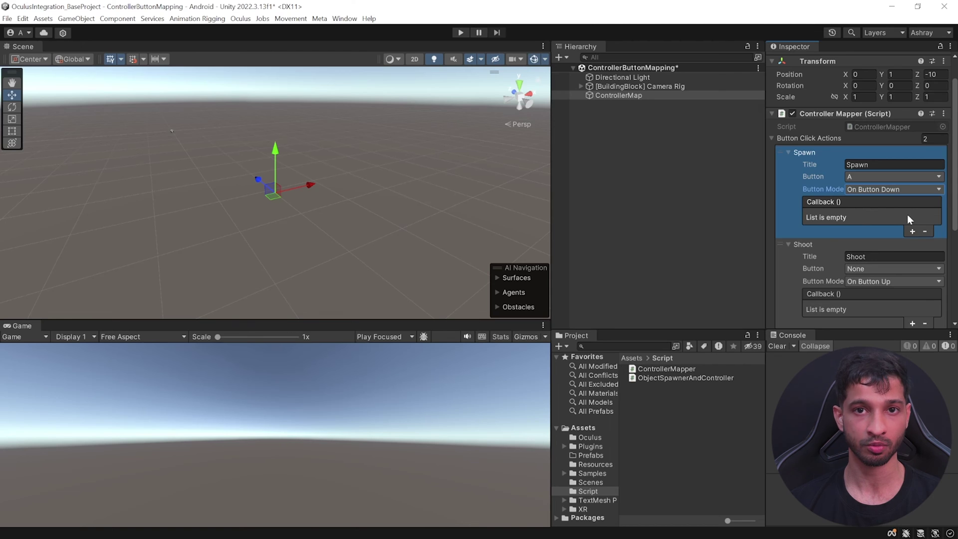
{"action": "left_click", "coordinate": [911, 231]}
Step: Point Spawn's callback to ObjectSpawnerAndController.SpawnPrefab
{"action": "scroll", "coordinate": [860, 260], "scroll_direction": "down", "scroll_amount": 3}
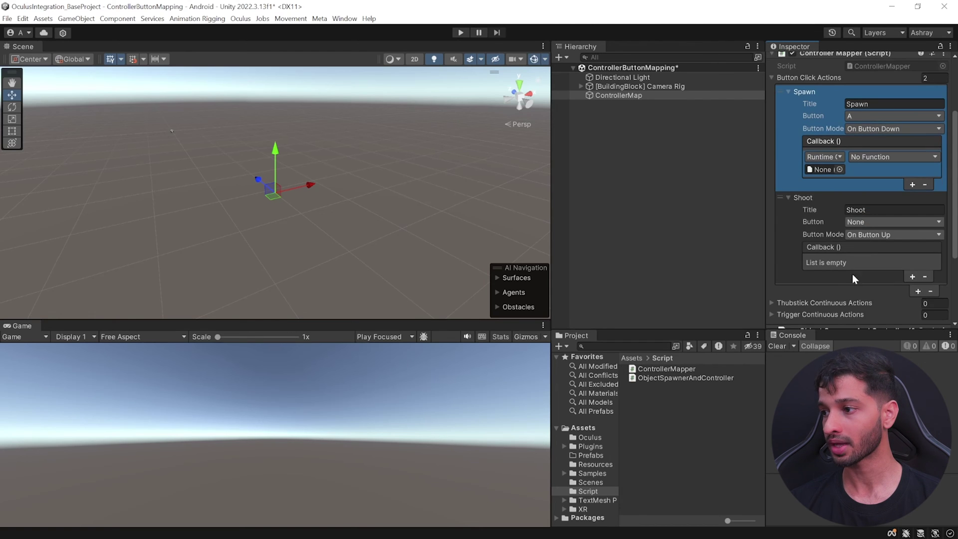
{"action": "scroll", "coordinate": [852, 274], "scroll_direction": "down", "scroll_amount": 5}
{"action": "left_click_drag", "start_coordinate": [823, 237], "coordinate": [824, 80]}
{"action": "left_click", "coordinate": [870, 68]}
{"action": "mouse_move", "coordinate": [873, 127]}
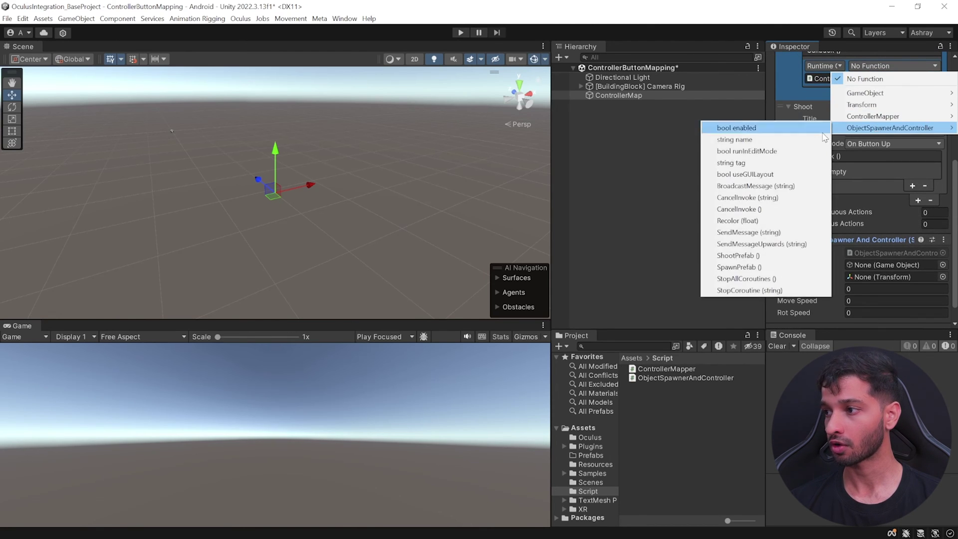
{"action": "left_click", "coordinate": [738, 266]}
{"action": "scroll", "coordinate": [884, 242], "scroll_direction": "up", "scroll_amount": 3}
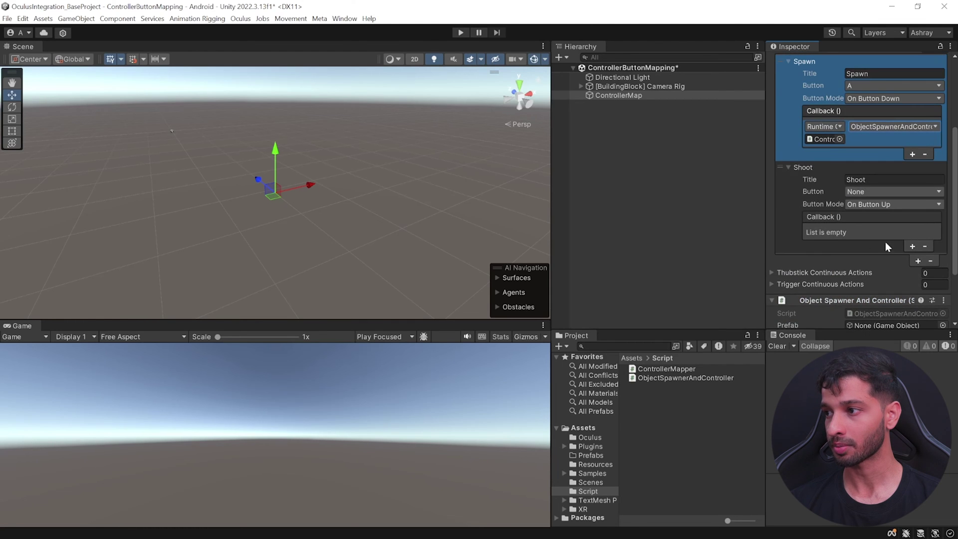
Step: Set Shoot to R Index Trigger, On Button Down, calling ObjectSpawnerAndController.ShootPrefab
{"action": "left_click", "coordinate": [870, 190]}
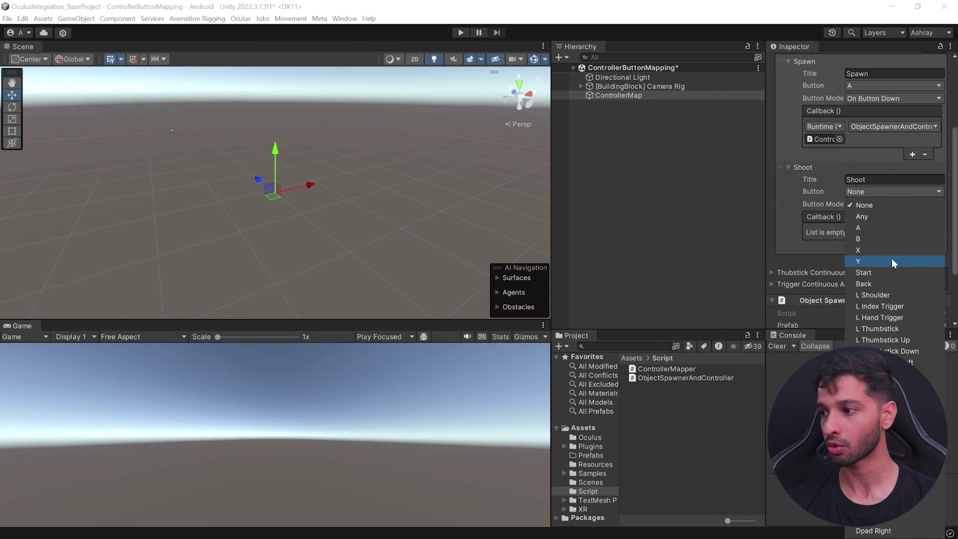
{"action": "left_click", "coordinate": [922, 406]}
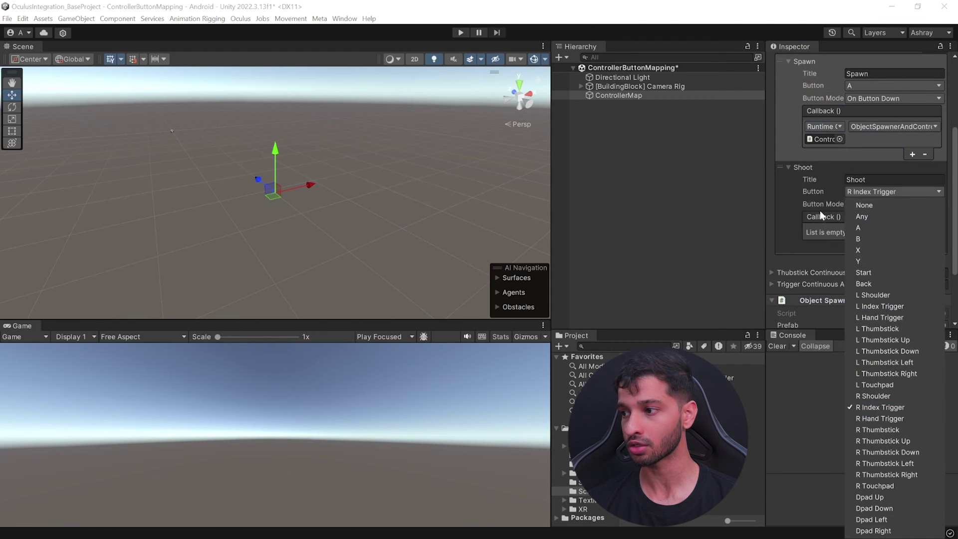
{"action": "left_click", "coordinate": [892, 204]}
{"action": "left_click", "coordinate": [881, 229]}
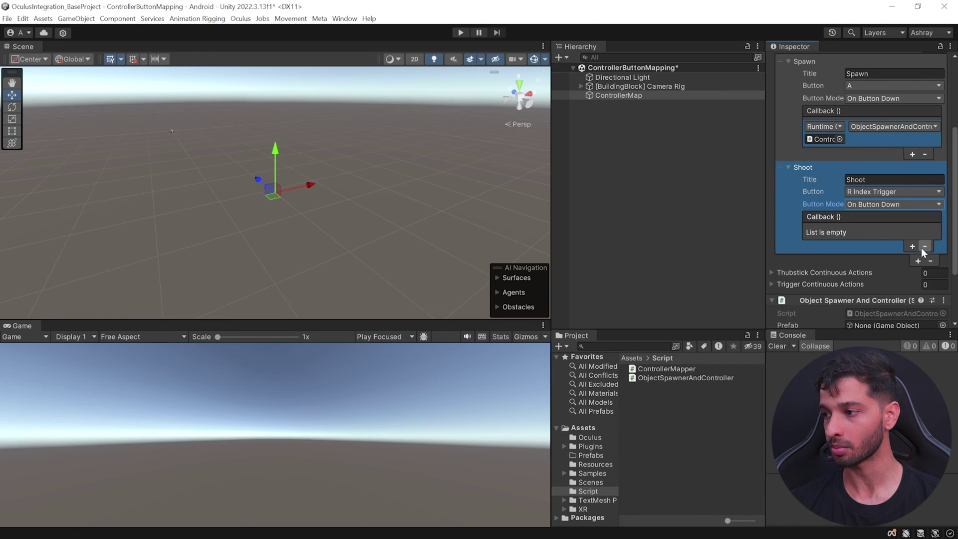
{"action": "left_click", "coordinate": [912, 246]}
{"action": "left_click_drag", "start_coordinate": [840, 312], "coordinate": [822, 246]}
{"action": "left_click", "coordinate": [867, 233]}
{"action": "mouse_move", "coordinate": [889, 295]}
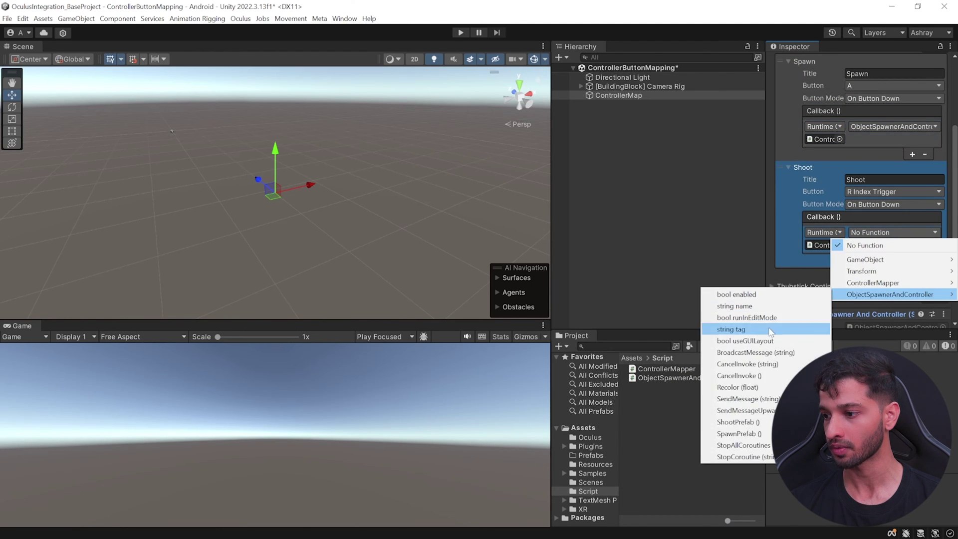
{"action": "left_click", "coordinate": [750, 423]}
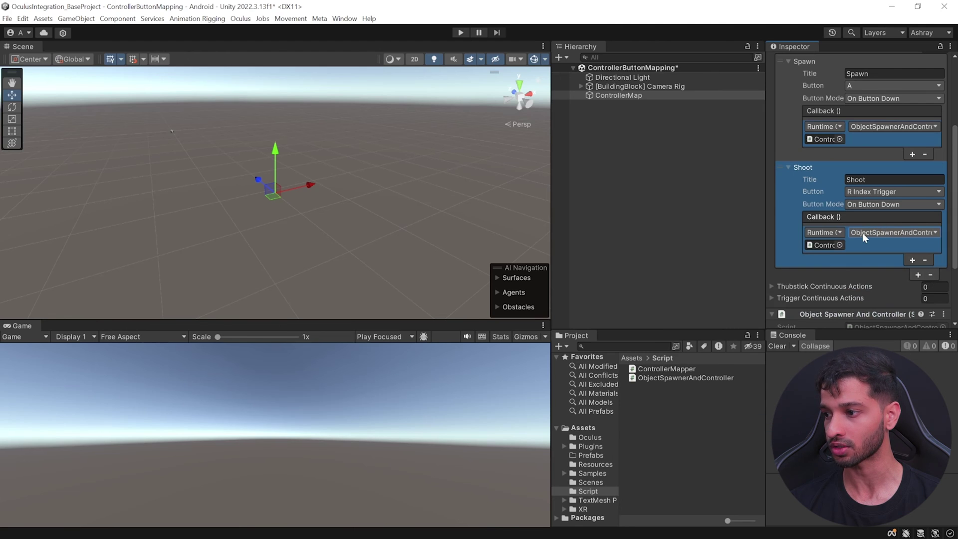
{"action": "scroll", "coordinate": [869, 223], "scroll_direction": "down", "scroll_amount": 3}
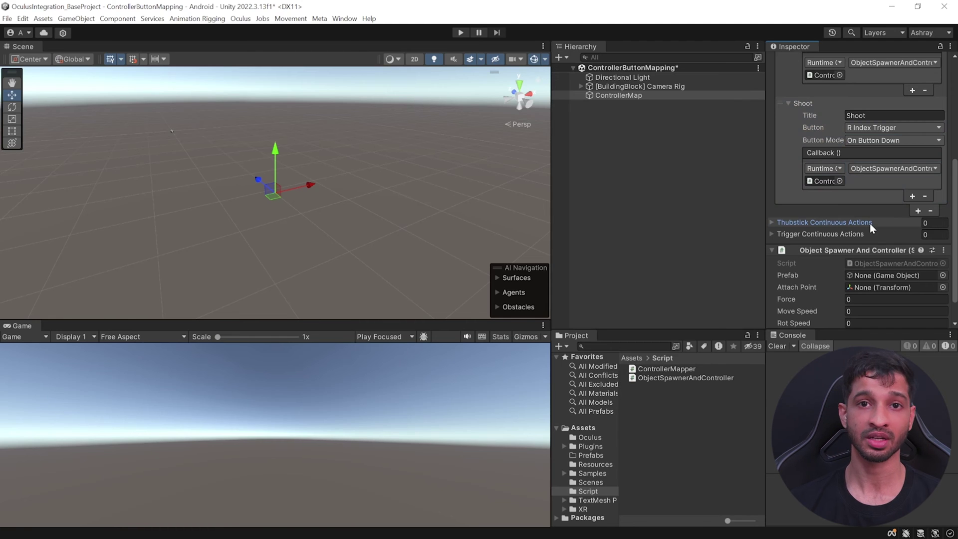
Step: Add two Thumbstick Continuous Actions titled Move and Rotate
{"action": "left_click", "coordinate": [868, 223]}
{"action": "scroll", "coordinate": [926, 181], "scroll_direction": "down", "scroll_amount": 3}
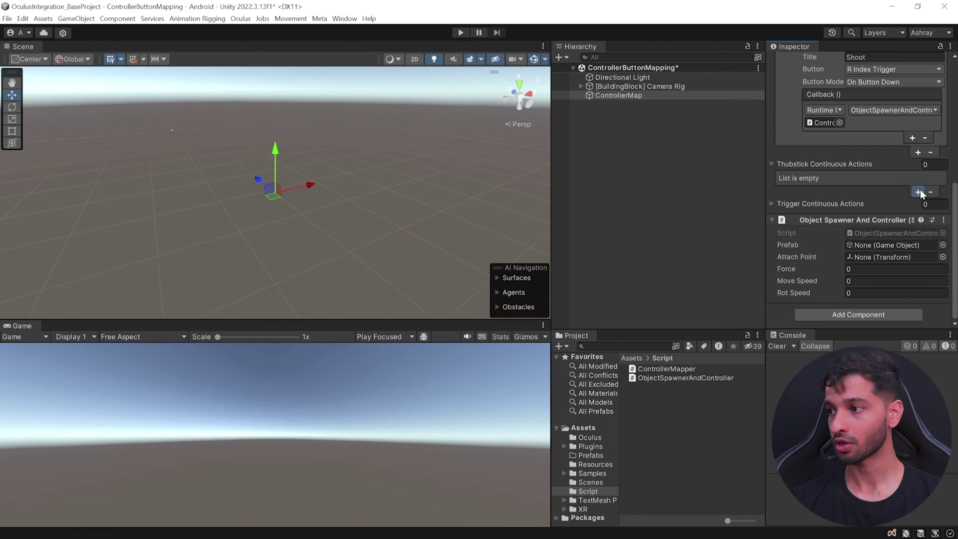
{"action": "left_click", "coordinate": [918, 192]}
{"action": "left_click", "coordinate": [918, 258]}
{"action": "left_click", "coordinate": [863, 193]}
{"action": "type", "text": "Move"}
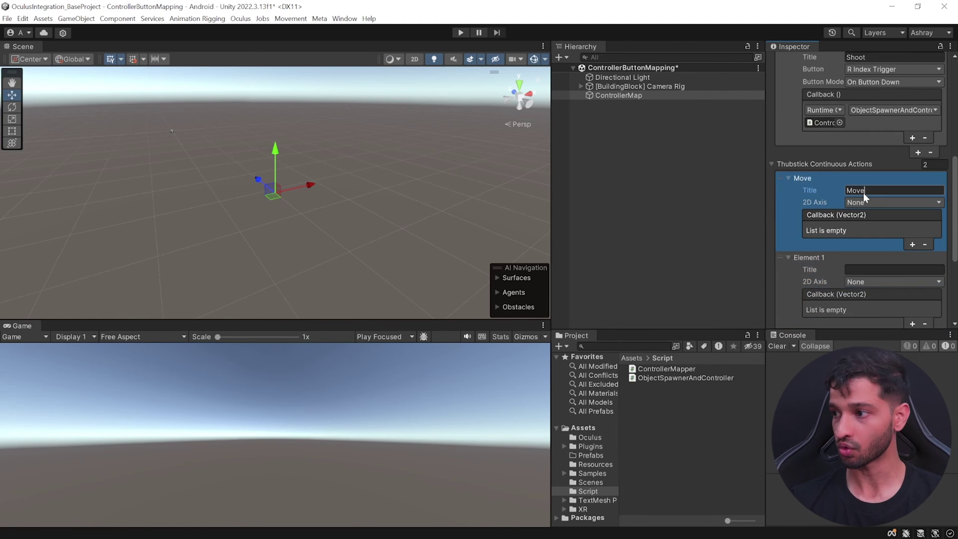
{"action": "left_click", "coordinate": [876, 270]}
{"action": "type", "text": "Rotate"}
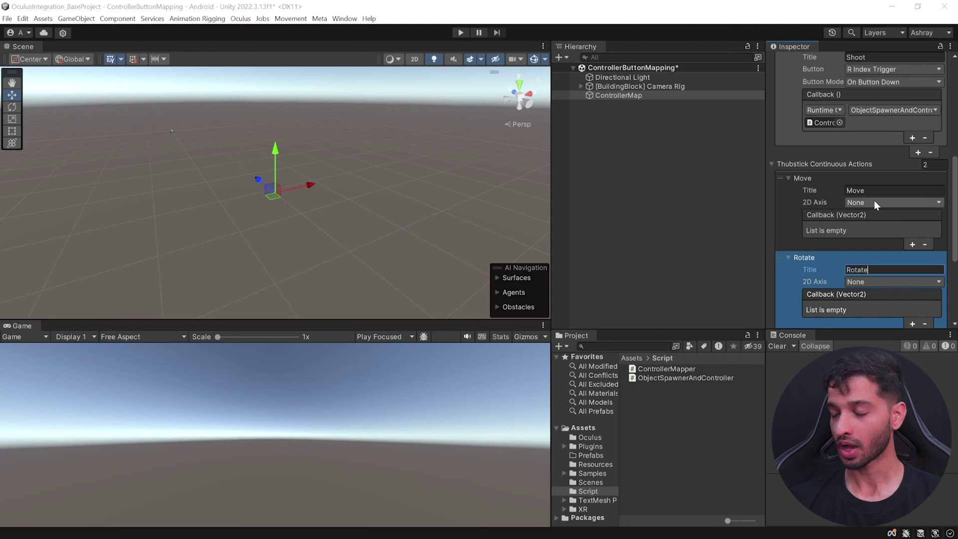
Step: Map Move's 2D axis to R Thumbstick and Rotate's to L Thumbstick
{"action": "left_click", "coordinate": [874, 201]}
{"action": "left_click", "coordinate": [877, 261]}
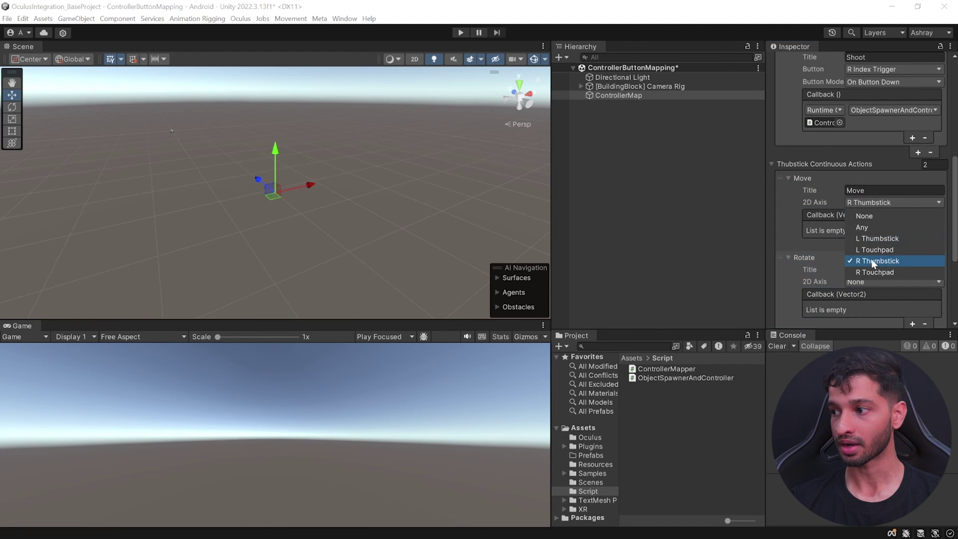
{"action": "left_click", "coordinate": [793, 292]}
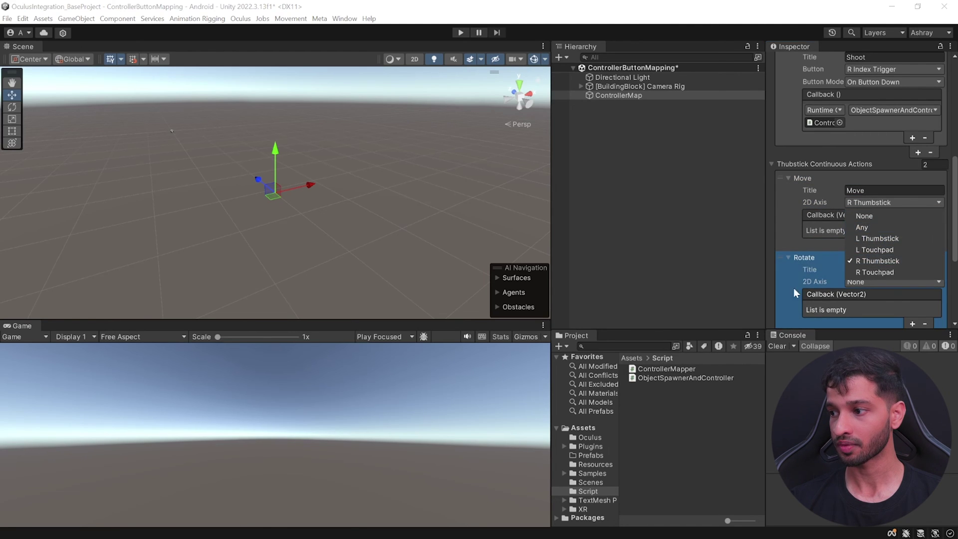
{"action": "left_click", "coordinate": [892, 280]}
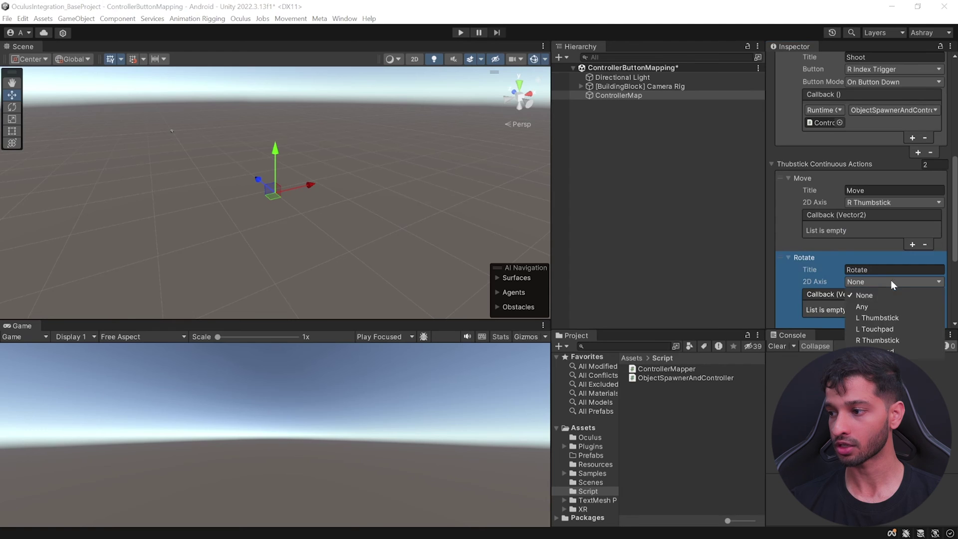
{"action": "left_click", "coordinate": [887, 318]}
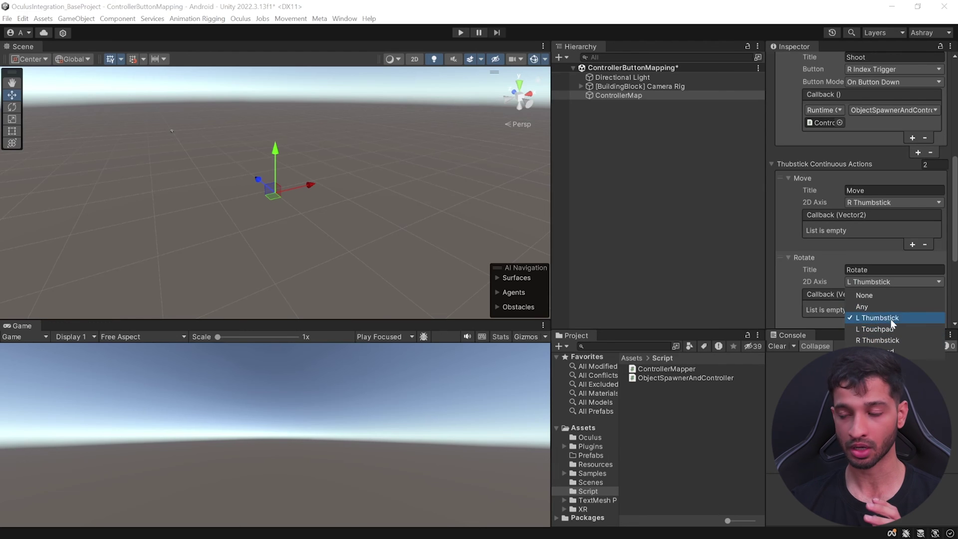
{"action": "left_click", "coordinate": [821, 264]}
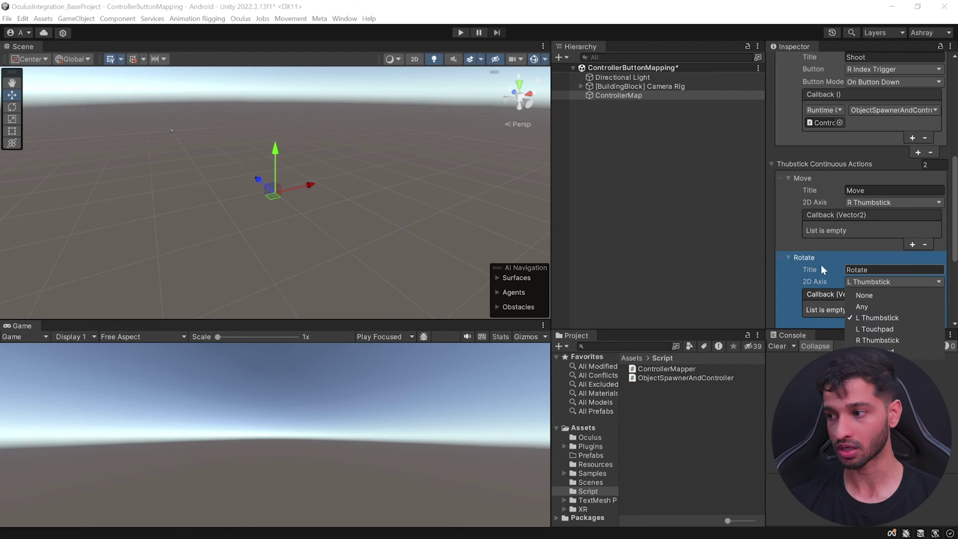
Step: Add callbacks to Move and Rotate, and have Move call ObjectSpawnerAndController.Move
{"action": "left_click", "coordinate": [912, 243]}
{"action": "scroll", "coordinate": [914, 239], "scroll_direction": "down", "scroll_amount": 3}
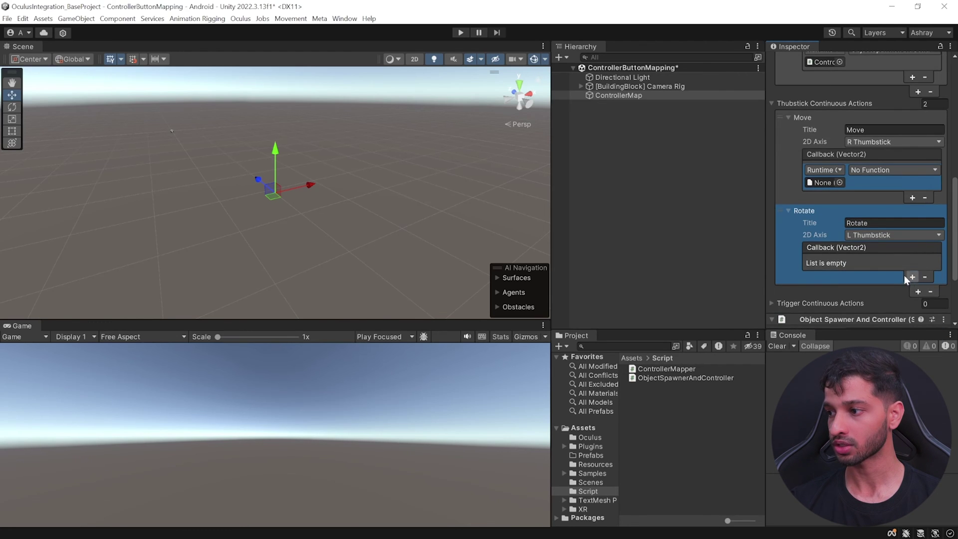
{"action": "left_click", "coordinate": [912, 277]}
{"action": "scroll", "coordinate": [848, 270], "scroll_direction": "down", "scroll_amount": 3}
{"action": "left_click_drag", "start_coordinate": [618, 95], "coordinate": [822, 214]}
{"action": "left_click", "coordinate": [871, 109]}
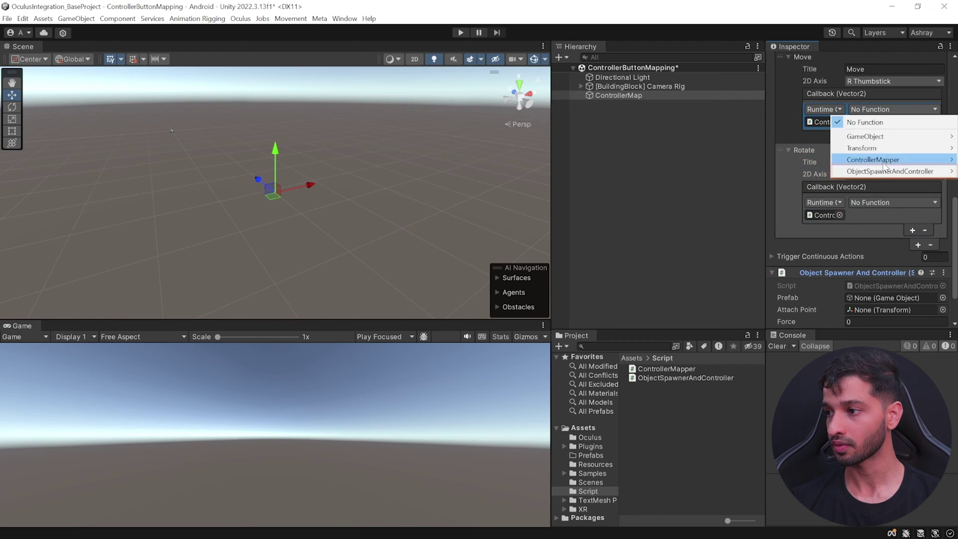
{"action": "mouse_move", "coordinate": [885, 172]}
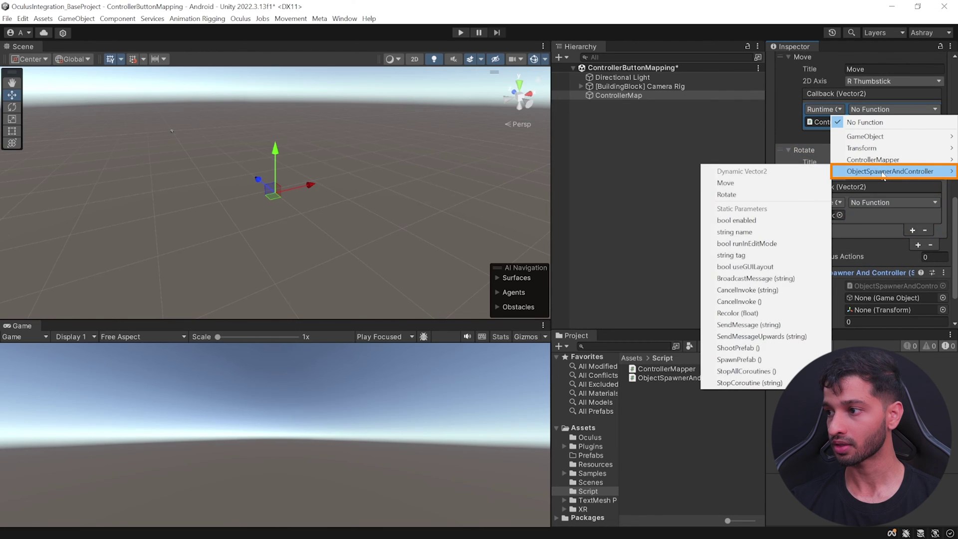
{"action": "left_click", "coordinate": [770, 183]}
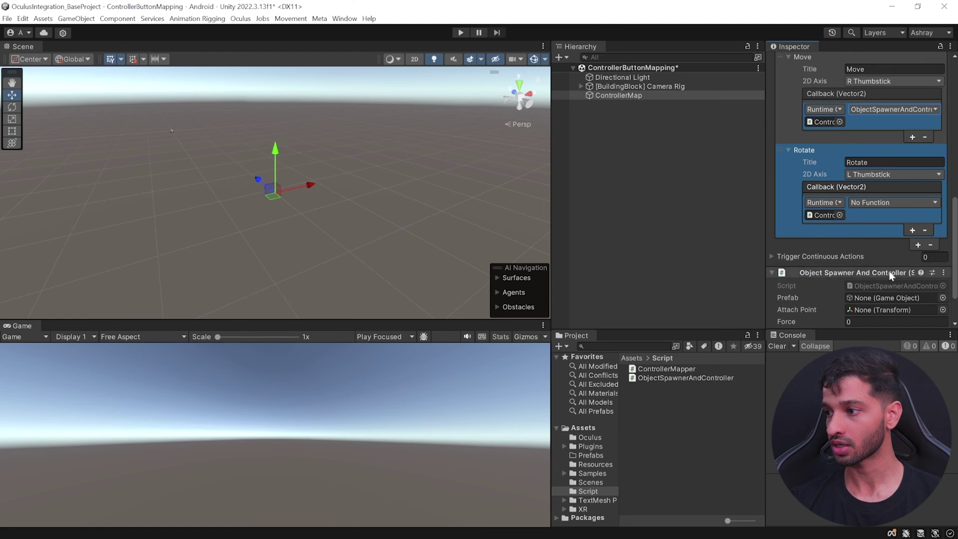
Step: Have Rotate's callback call ObjectSpawnerAndController.Rotate, then expand Trigger Continuous Actions
{"action": "left_click", "coordinate": [875, 202]}
{"action": "mouse_move", "coordinate": [848, 265]}
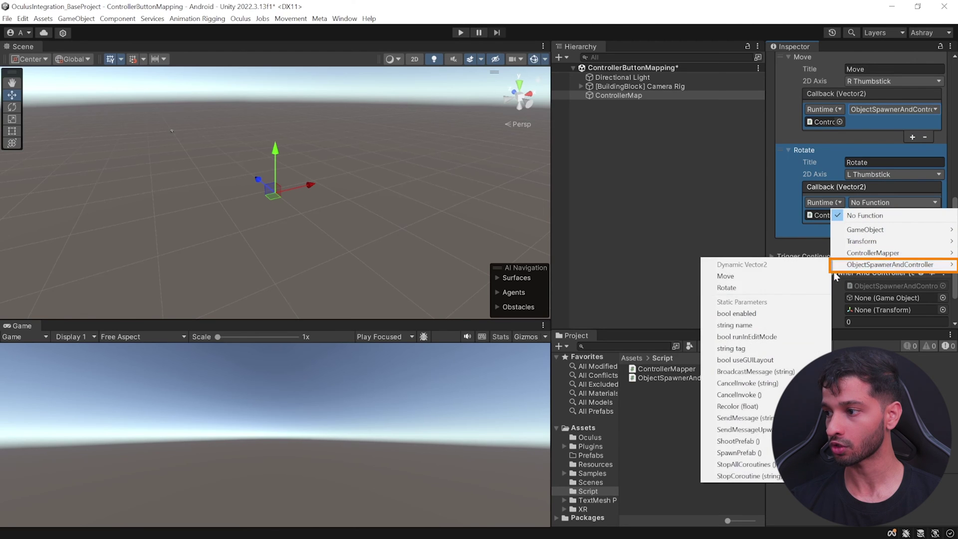
{"action": "left_click", "coordinate": [728, 288]}
{"action": "scroll", "coordinate": [771, 225], "scroll_direction": "down", "scroll_amount": 2}
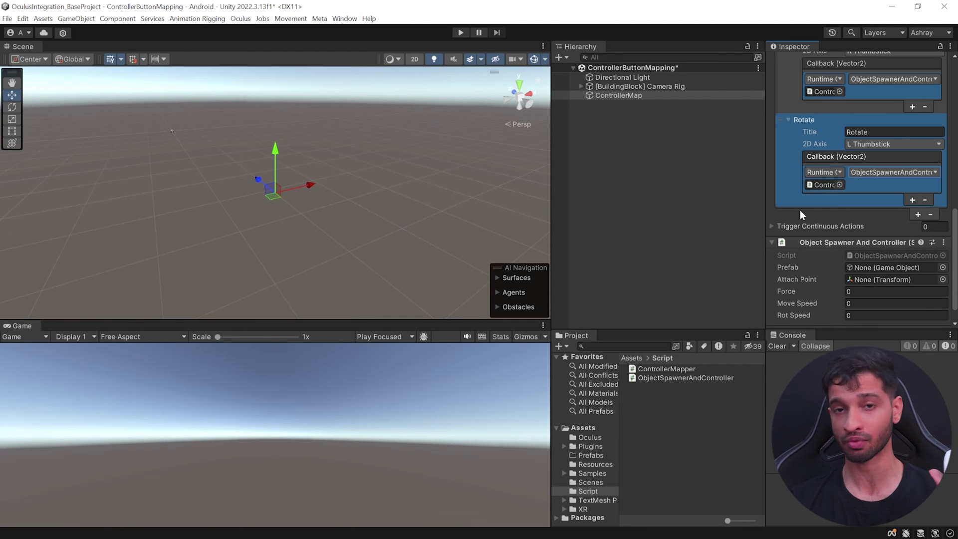
{"action": "left_click", "coordinate": [771, 225]}
{"action": "scroll", "coordinate": [787, 204], "scroll_direction": "down", "scroll_amount": 1}
{"action": "scroll", "coordinate": [786, 205], "scroll_direction": "down", "scroll_amount": 1}
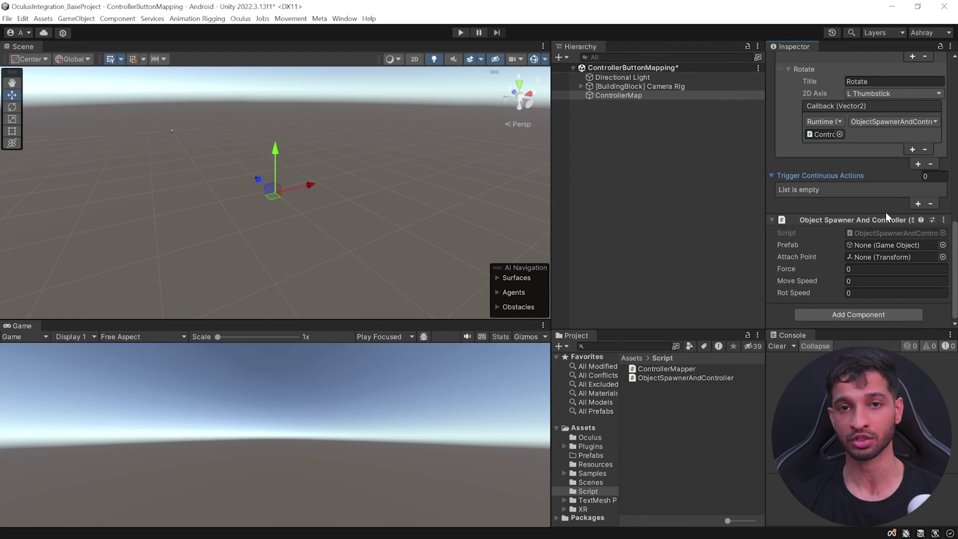
Step: Add a trigger action titled Recolor mapped to the L Hand Trigger
{"action": "left_click", "coordinate": [917, 204]}
{"action": "scroll", "coordinate": [878, 201], "scroll_direction": "down", "scroll_amount": 2}
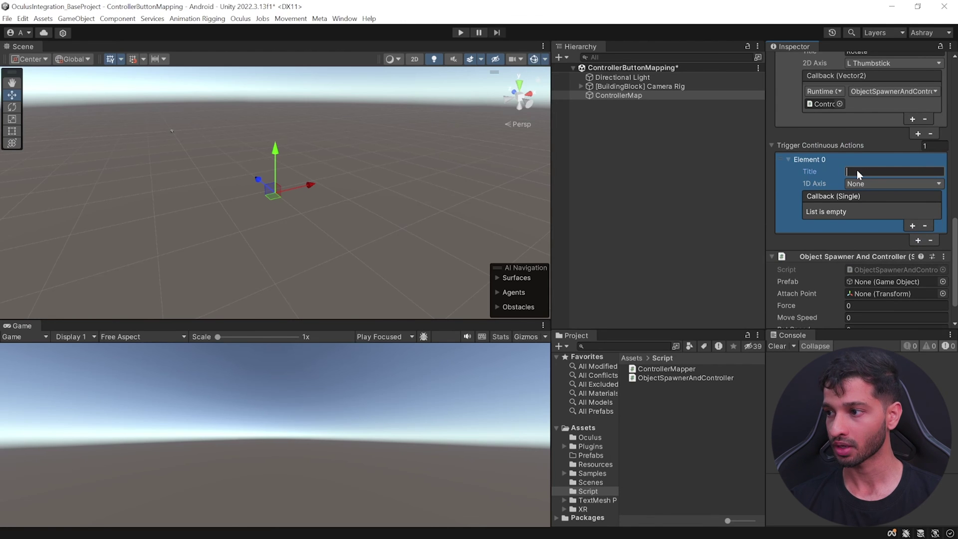
{"action": "type", "text": "Recolor"}
{"action": "left_click", "coordinate": [855, 183]}
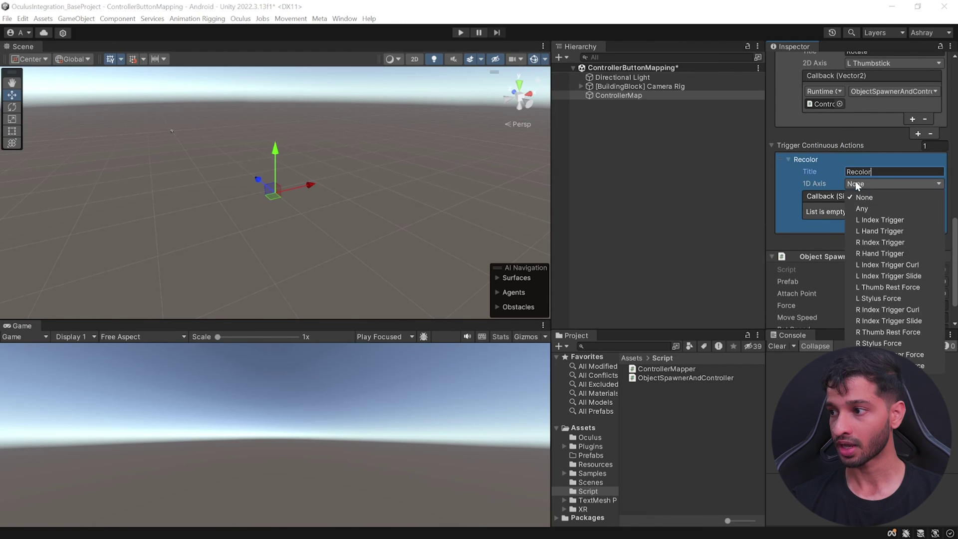
{"action": "left_click", "coordinate": [885, 231]}
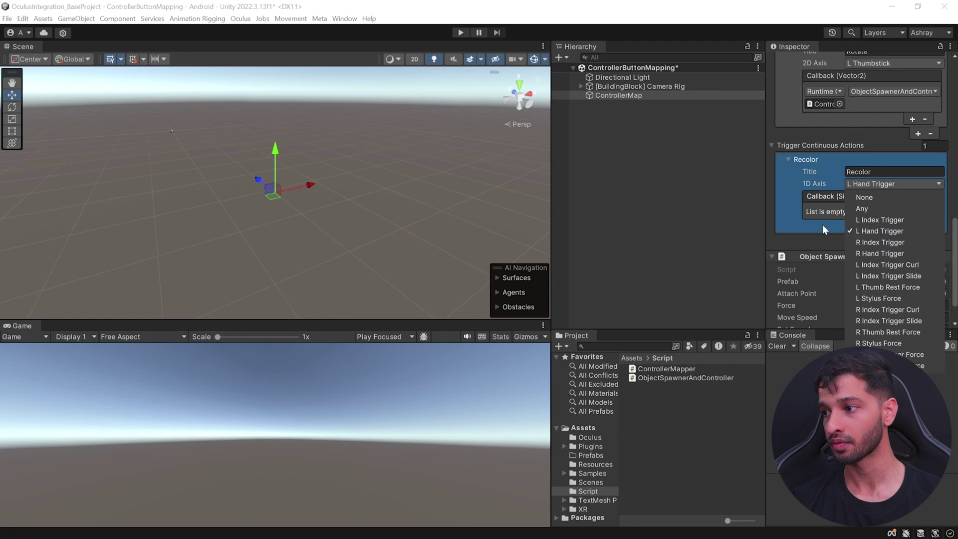
Step: Have Recolor's callback call the spawner's Recolor function on ControllerMap
{"action": "left_click", "coordinate": [912, 224]}
{"action": "left_click_drag", "start_coordinate": [829, 255], "coordinate": [823, 224]}
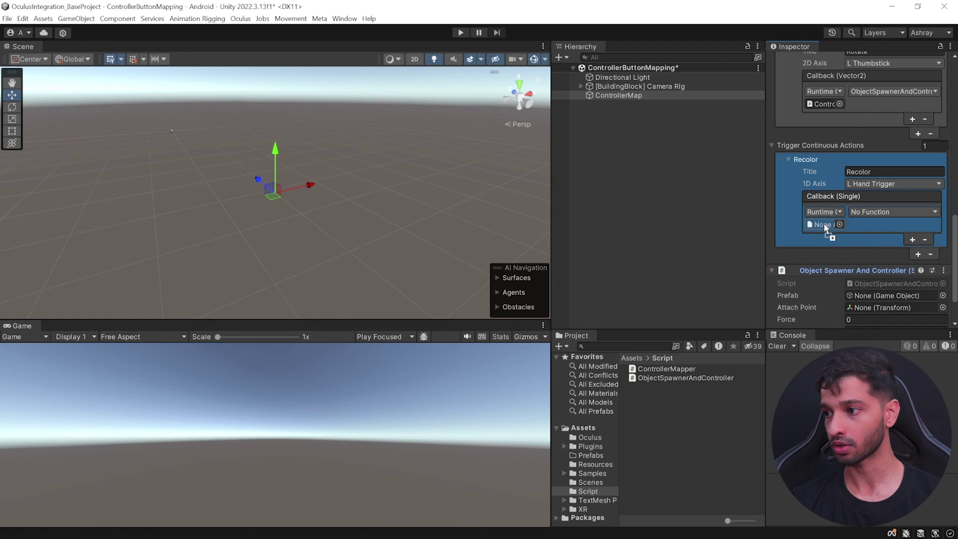
{"action": "left_click", "coordinate": [893, 212]}
{"action": "mouse_move", "coordinate": [896, 274]}
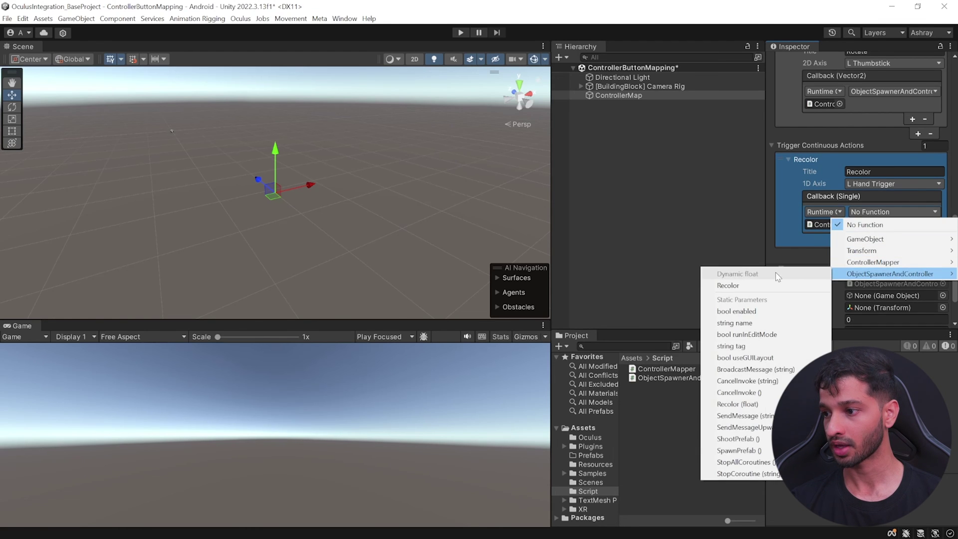
{"action": "left_click", "coordinate": [728, 284]}
{"action": "scroll", "coordinate": [859, 239], "scroll_direction": "down", "scroll_amount": 2}
{"action": "scroll", "coordinate": [859, 238], "scroll_direction": "down", "scroll_amount": 1}
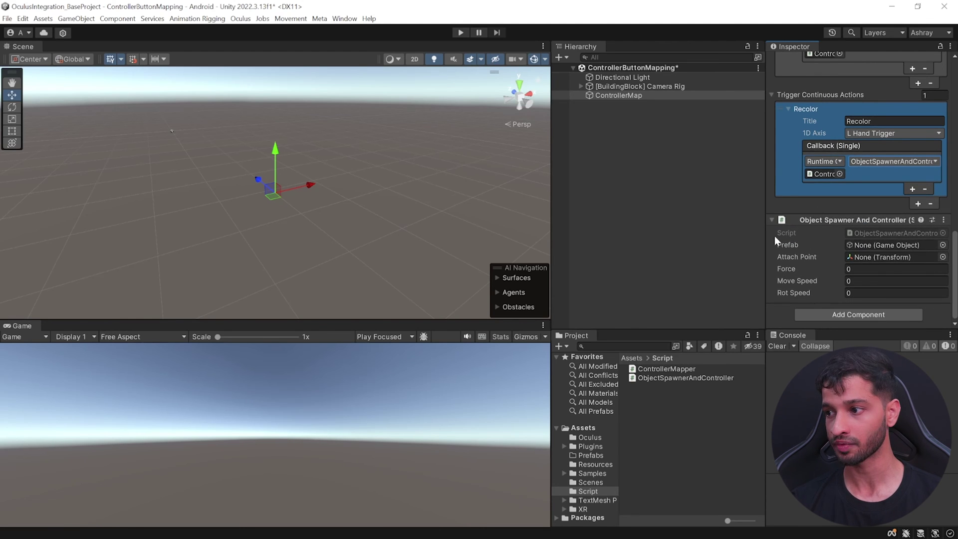
Step: Create a 3D Cube and reset its Transform to the origin
{"action": "right_click", "coordinate": [588, 122]}
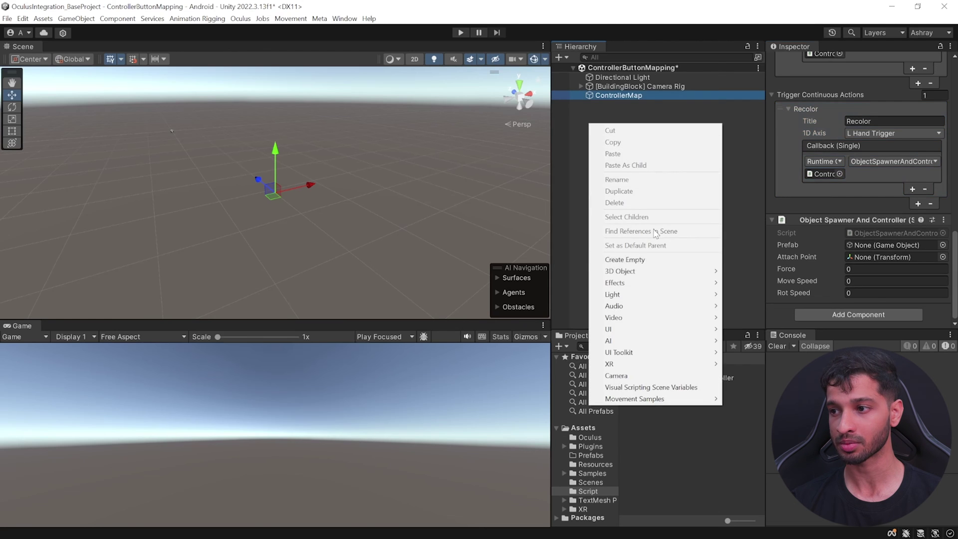
{"action": "mouse_move", "coordinate": [646, 269]}
{"action": "left_click", "coordinate": [744, 271]}
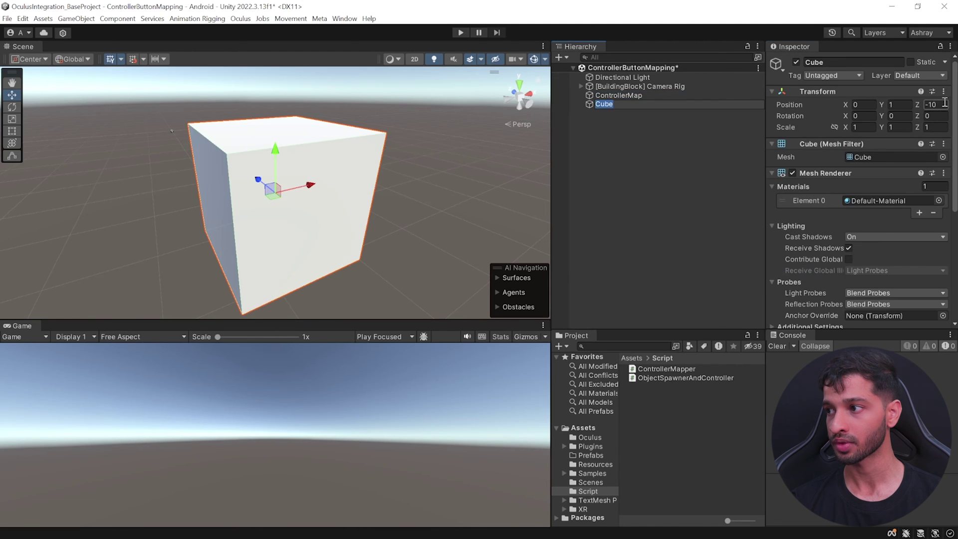
{"action": "left_click", "coordinate": [907, 91]}
{"action": "left_click", "coordinate": [772, 91]}
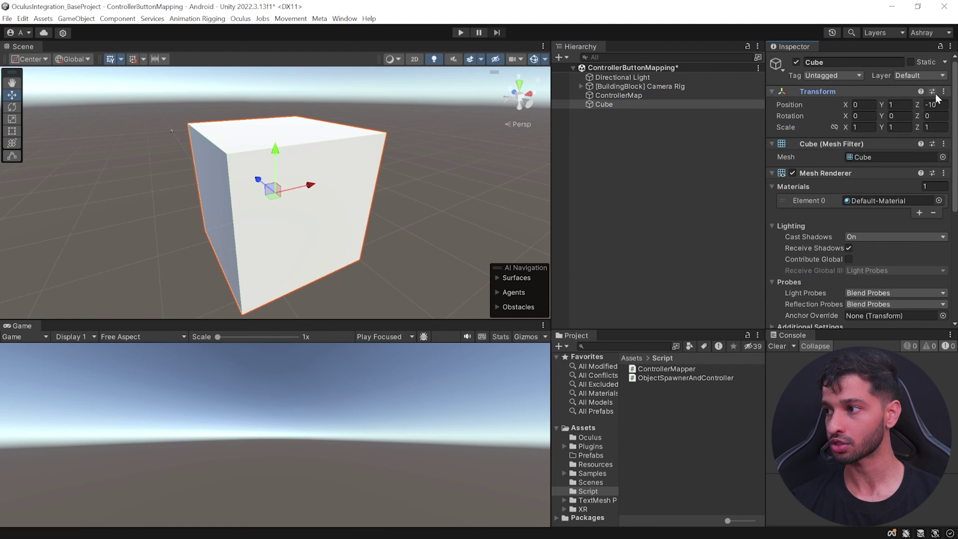
{"action": "left_click", "coordinate": [943, 91]}
{"action": "left_click", "coordinate": [925, 102]}
{"action": "left_click", "coordinate": [859, 127]}
{"action": "type", "text": "0"}
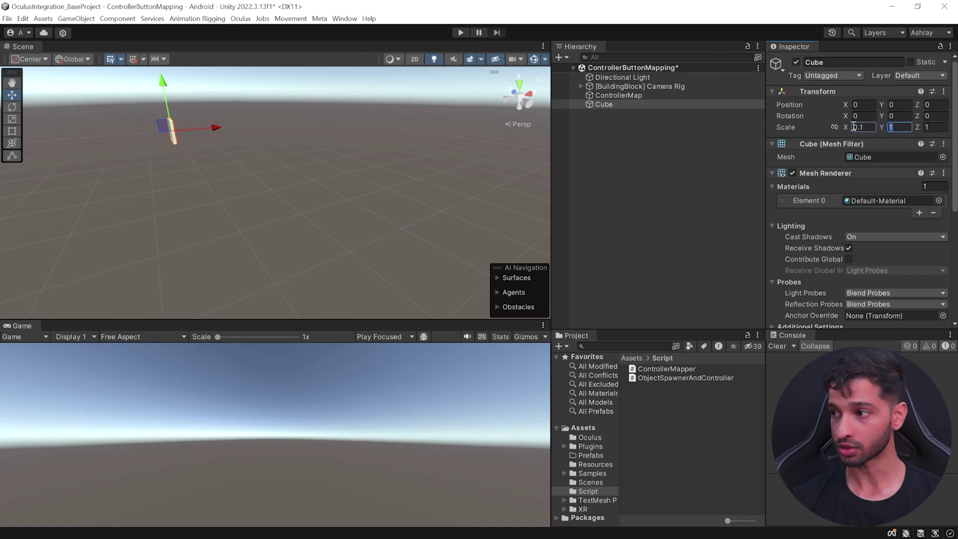
{"action": "scroll", "coordinate": [913, 129], "scroll_direction": "down", "scroll_amount": 5}
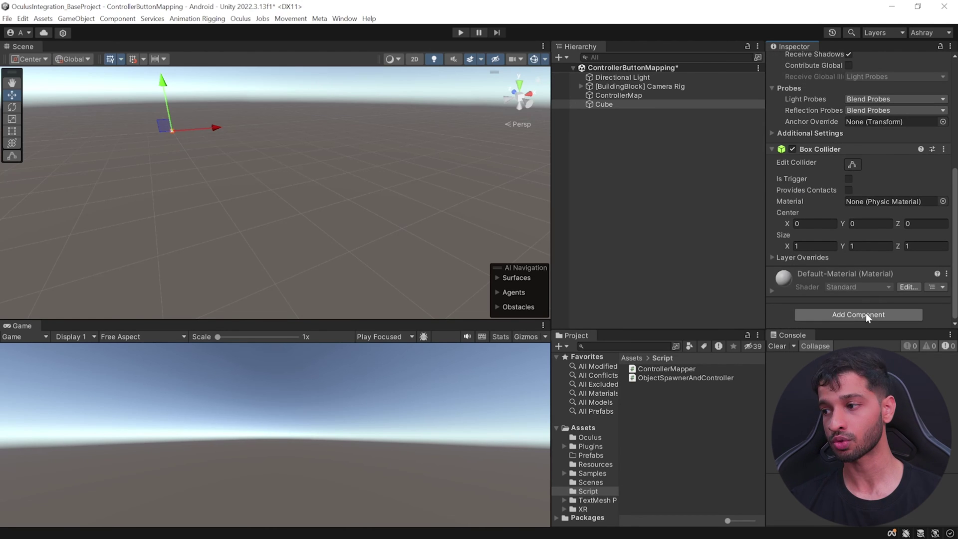
Step: Give the Cube a kinematic, Continuous-collision Rigidbody and save it as a prefab in Prefabs
{"action": "left_click", "coordinate": [852, 315]}
{"action": "type", "text": "ri"}
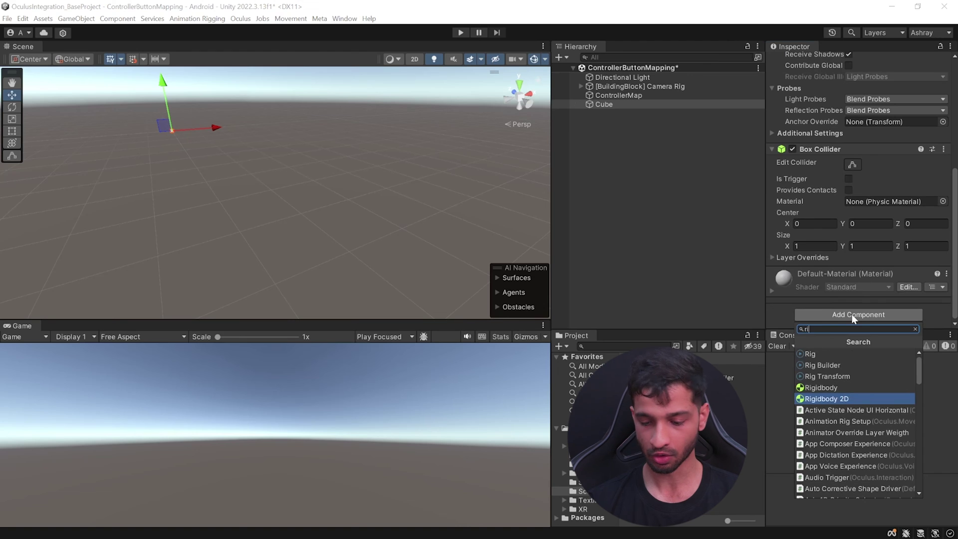
{"action": "key", "text": "Up"}
{"action": "key", "text": "Return"}
{"action": "scroll", "coordinate": [923, 256], "scroll_direction": "down", "scroll_amount": 3}
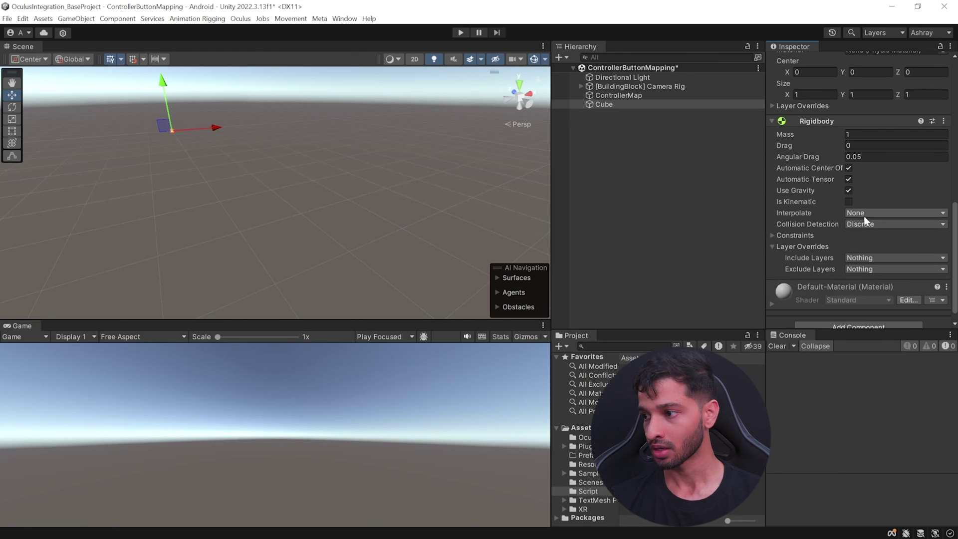
{"action": "left_click", "coordinate": [849, 202]}
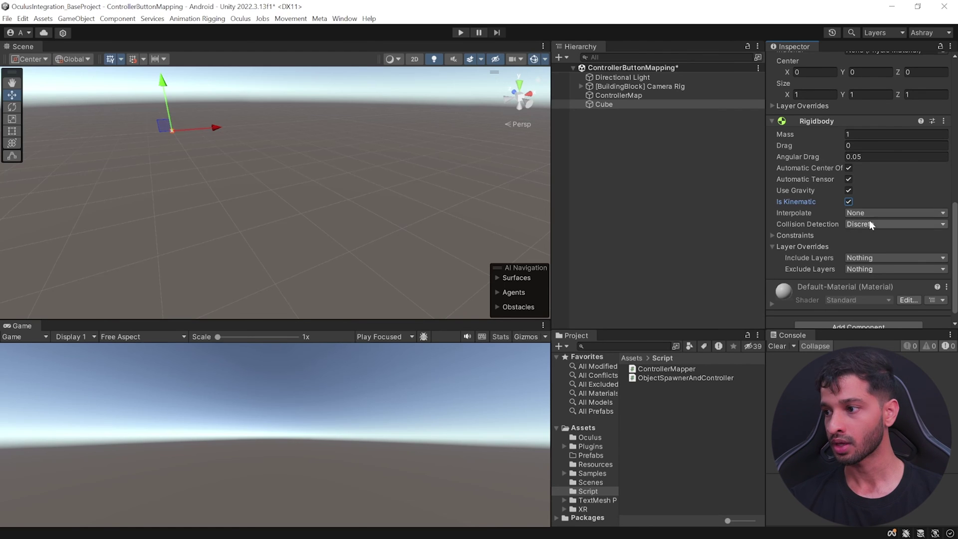
{"action": "left_click", "coordinate": [868, 223]}
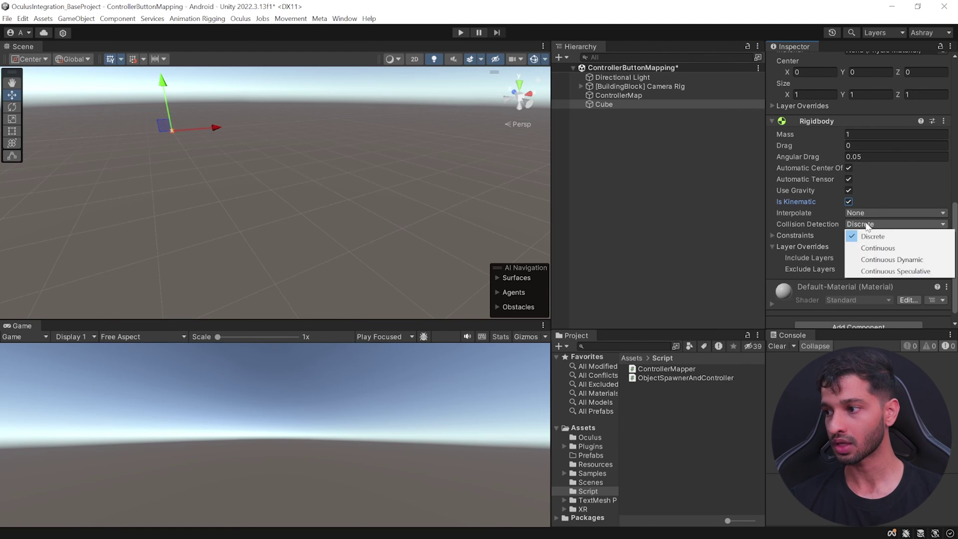
{"action": "left_click", "coordinate": [877, 248]}
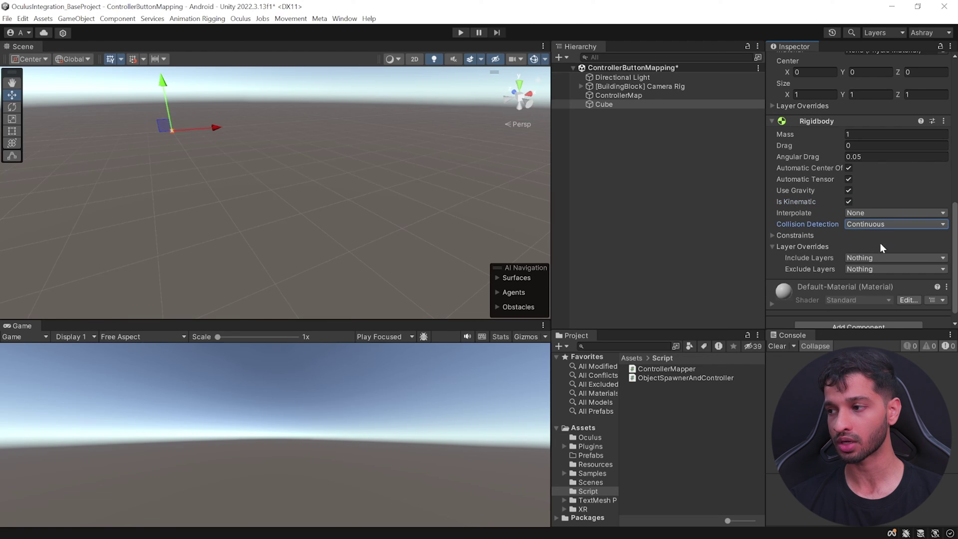
{"action": "left_click", "coordinate": [631, 358]}
{"action": "left_click_drag", "start_coordinate": [597, 104], "coordinate": [651, 387]}
Step: Delete the scene Cube and assign the Cube prefab to ControllerMap's spawner
{"action": "left_click", "coordinate": [605, 105]}
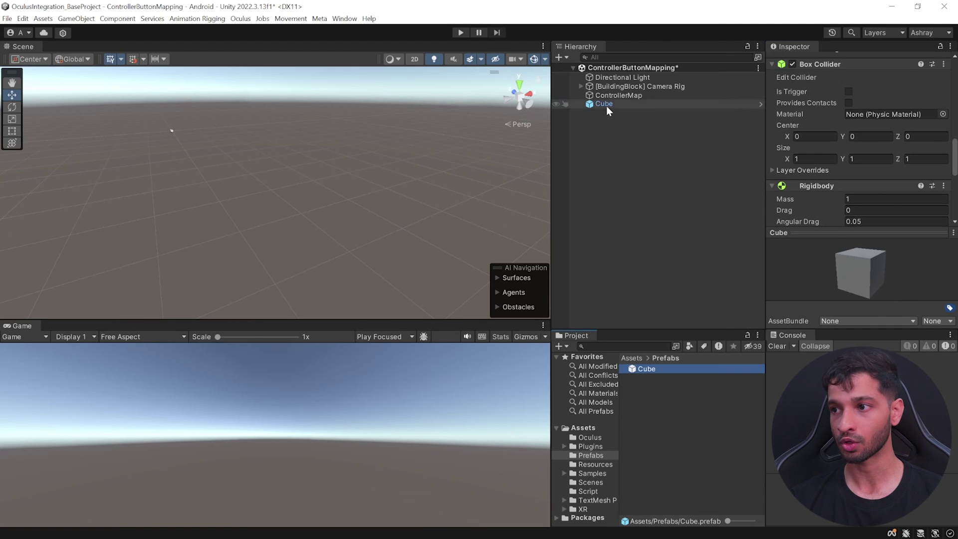
{"action": "key", "text": "Delete"}
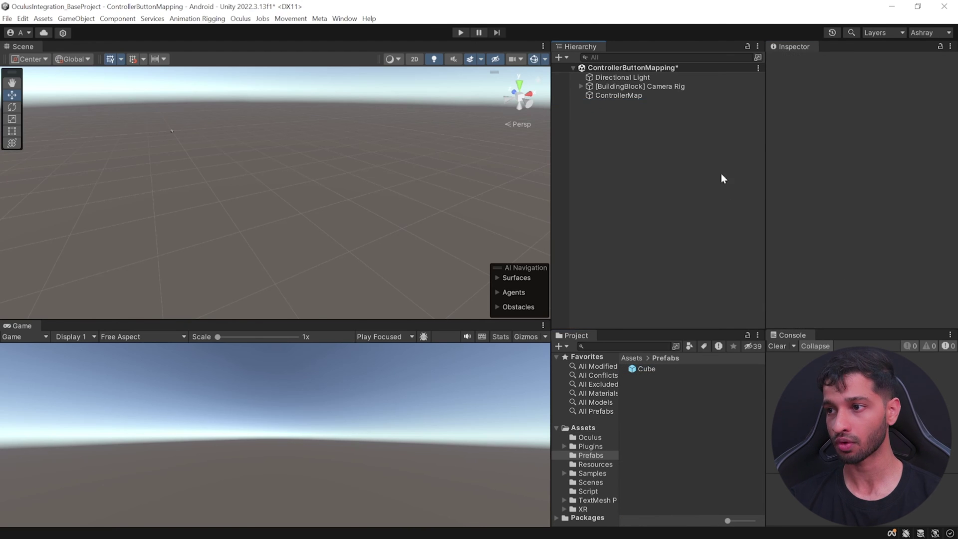
{"action": "left_click", "coordinate": [609, 94]}
{"action": "scroll", "coordinate": [911, 255], "scroll_direction": "down", "scroll_amount": 10}
{"action": "left_click_drag", "start_coordinate": [642, 369], "coordinate": [885, 249]}
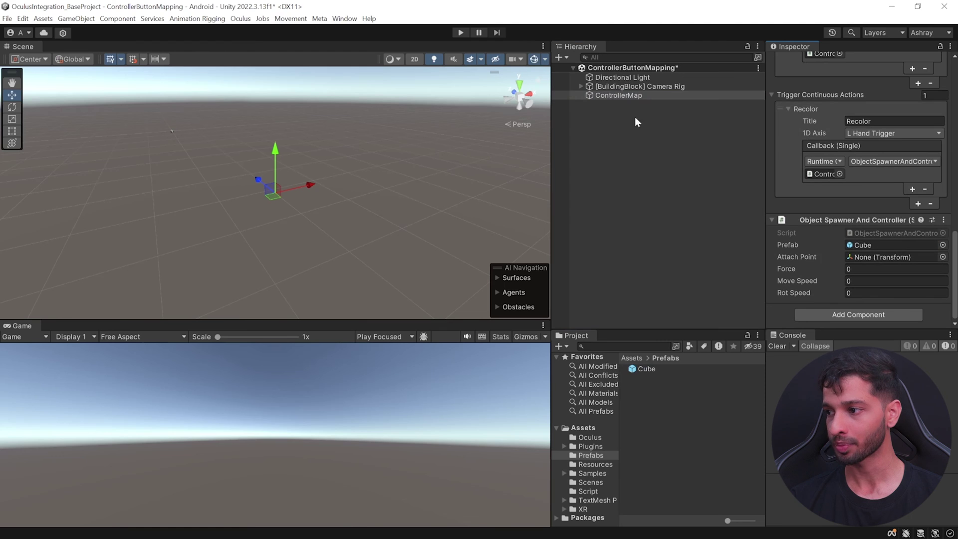
Step: Set Attach Point to RightHandAnchor, Force 10, Move Speed 1, Rot Speed 100
{"action": "left_click", "coordinate": [581, 86]}
{"action": "left_click", "coordinate": [588, 95]}
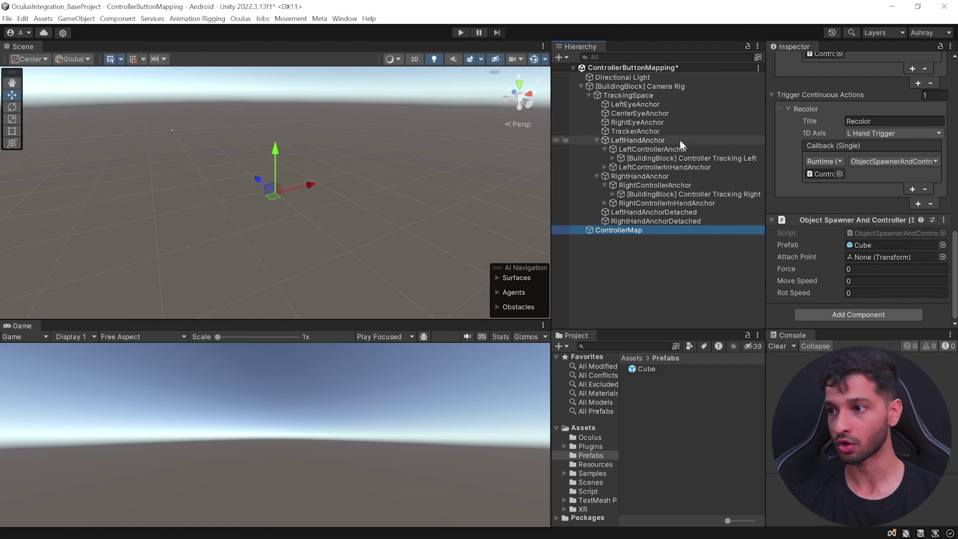
{"action": "left_click_drag", "start_coordinate": [626, 177], "coordinate": [876, 261]}
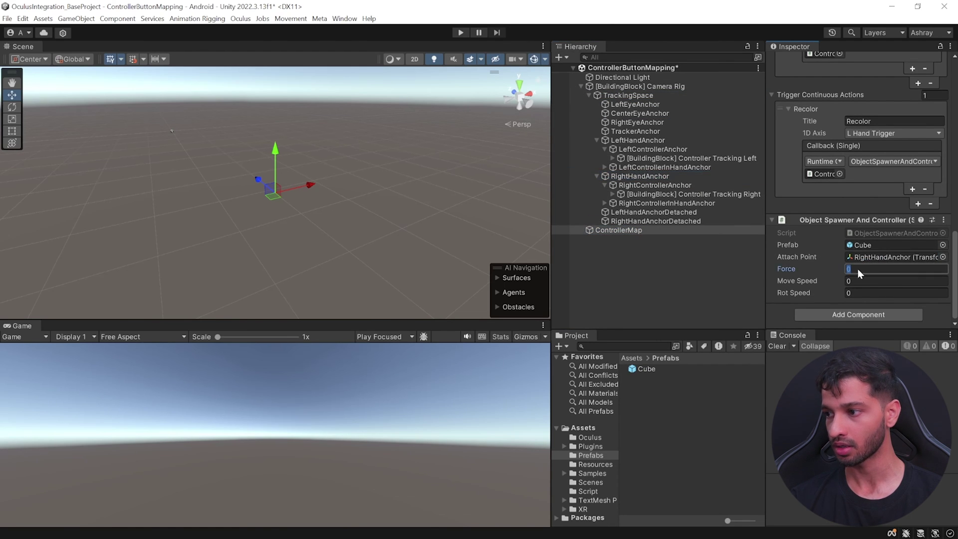
{"action": "type", "text": "10"}
{"action": "left_click", "coordinate": [864, 280]}
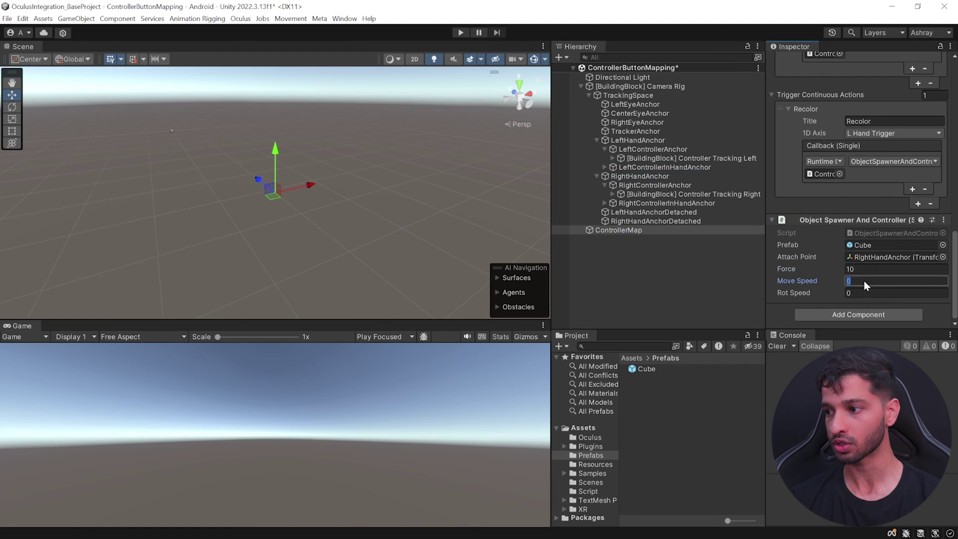
{"action": "type", "text": "1"}
{"action": "left_click", "coordinate": [868, 292]}
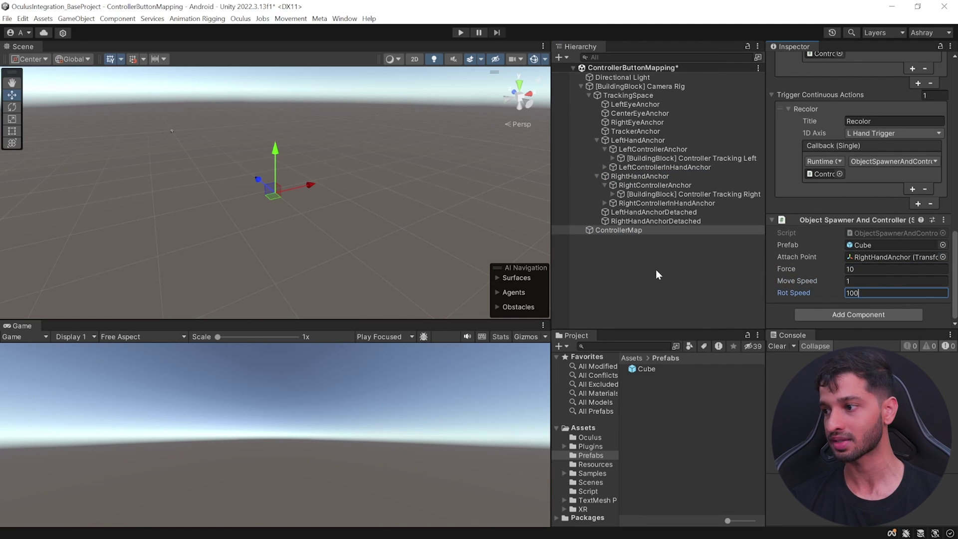
{"action": "left_click", "coordinate": [691, 278]}
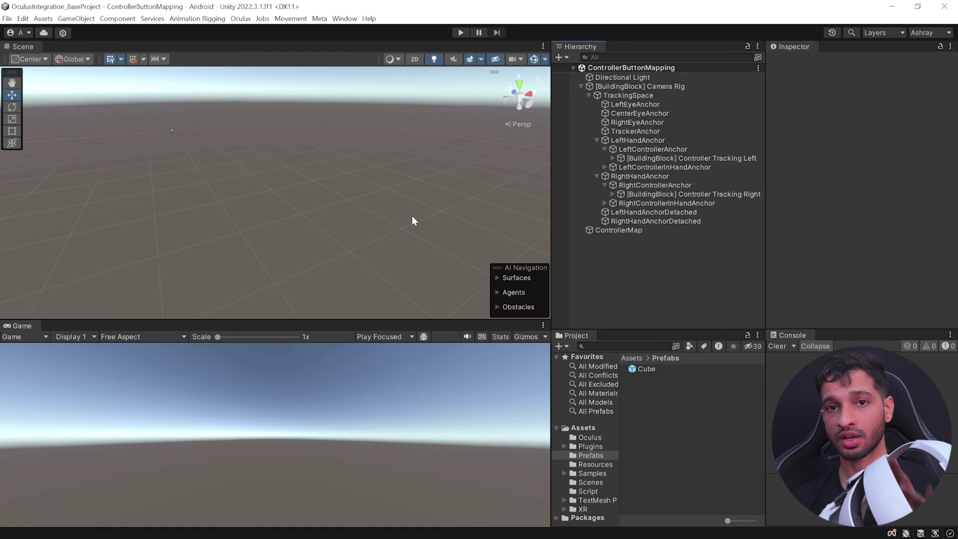
Step: Start play mode and test spawning a Cube(Clone) from the Cube prefab
{"action": "left_click", "coordinate": [459, 33]}
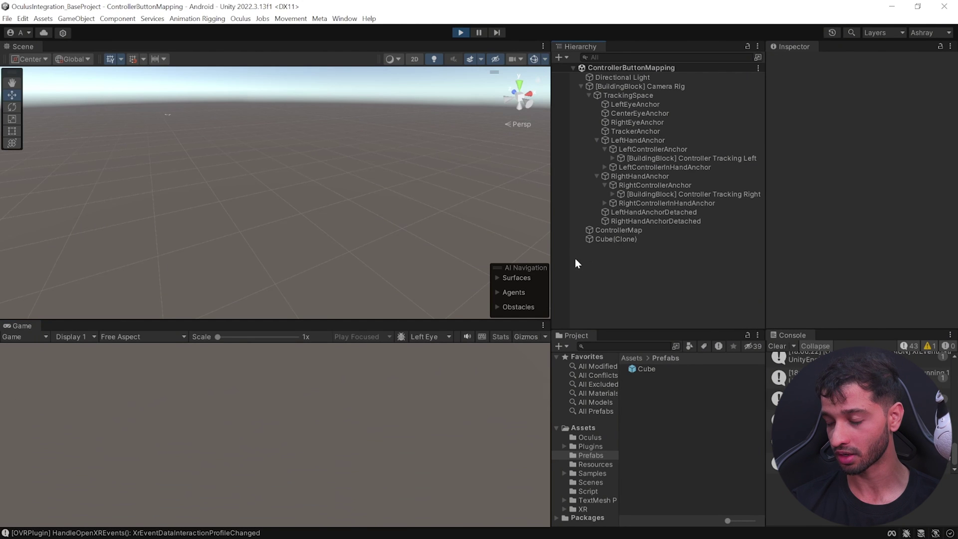
{"action": "right_click", "coordinate": [575, 259]}
Step: Create a Plane as a floor and reset its Transform to the origin
{"action": "mouse_move", "coordinate": [635, 404]}
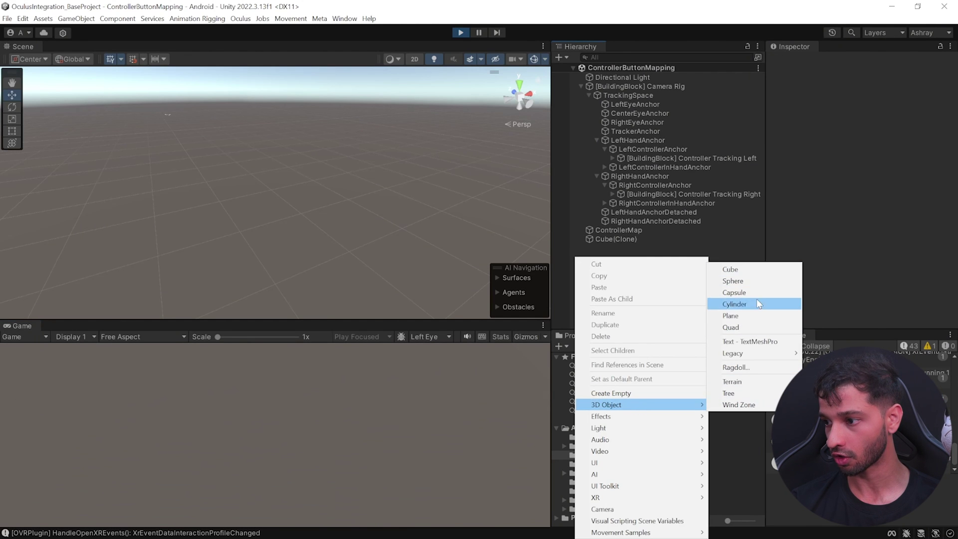
{"action": "left_click", "coordinate": [746, 315]}
{"action": "left_click", "coordinate": [943, 92]}
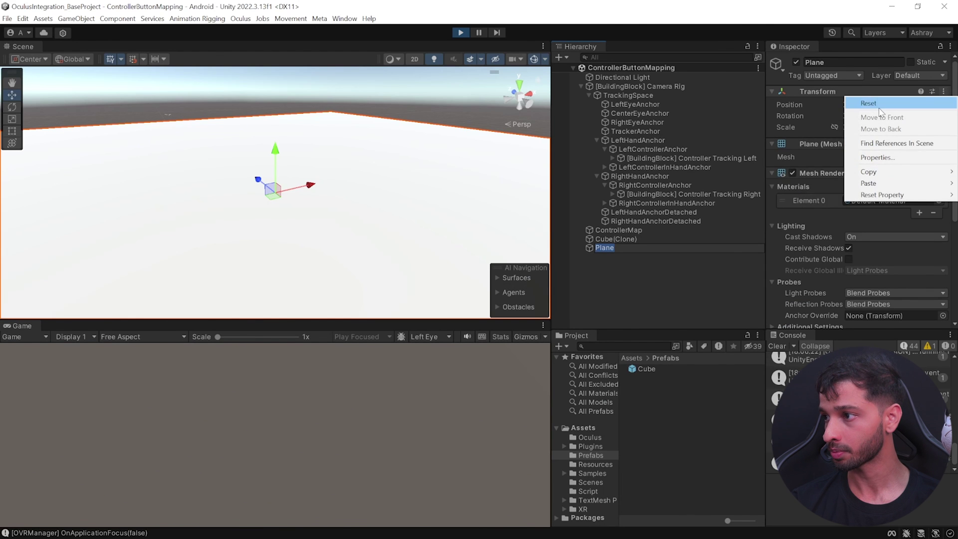
{"action": "left_click", "coordinate": [879, 107]}
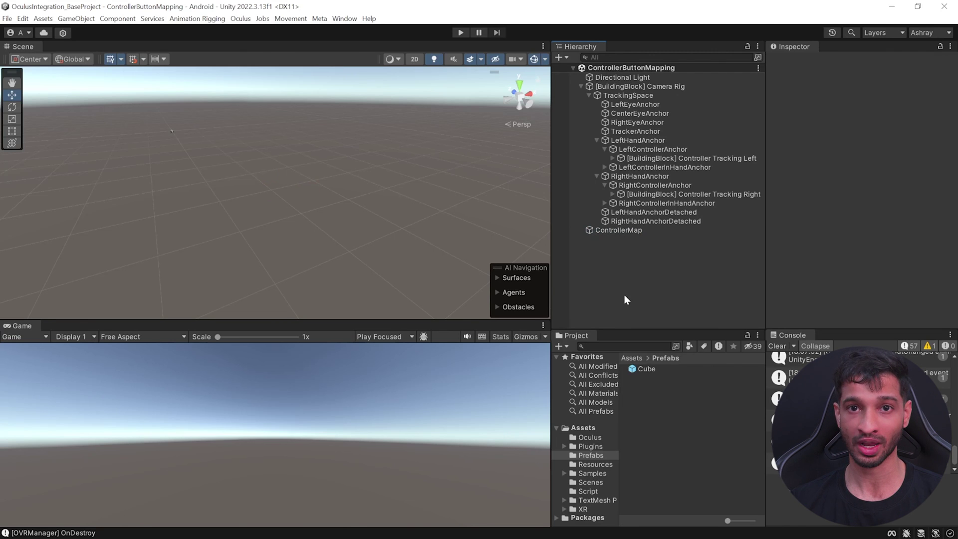
Step: Change the Spawn action's button on ControllerMap from A to B
{"action": "left_click", "coordinate": [619, 230]}
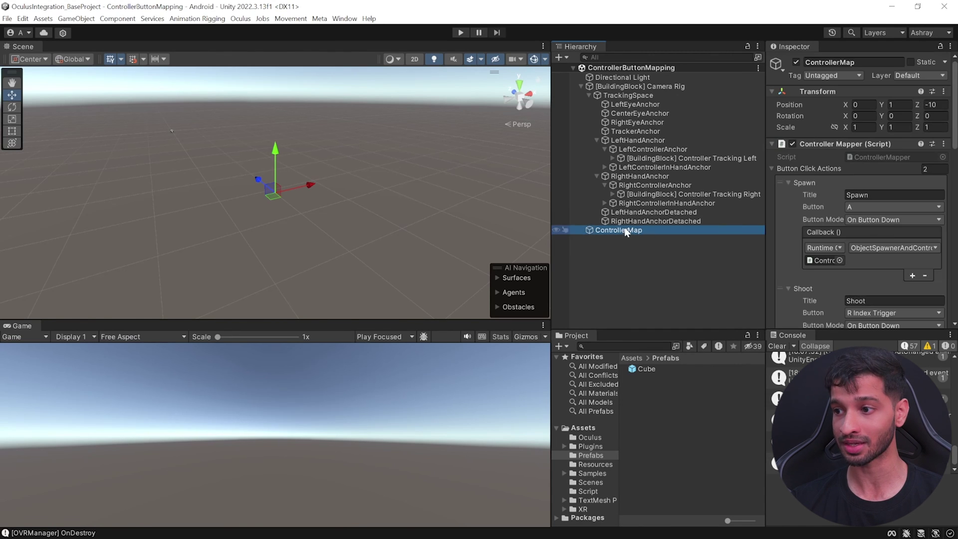
{"action": "left_click", "coordinate": [875, 207]}
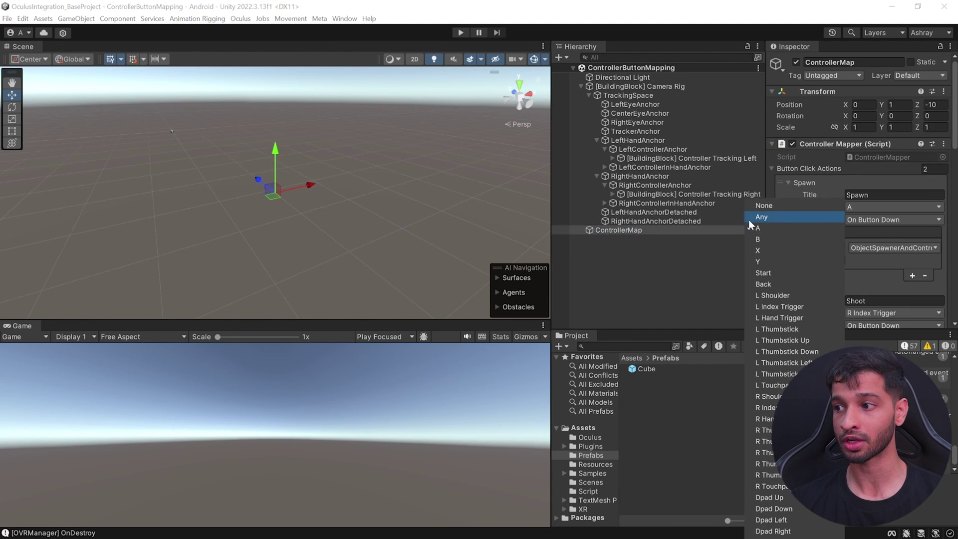
{"action": "left_click", "coordinate": [684, 276]}
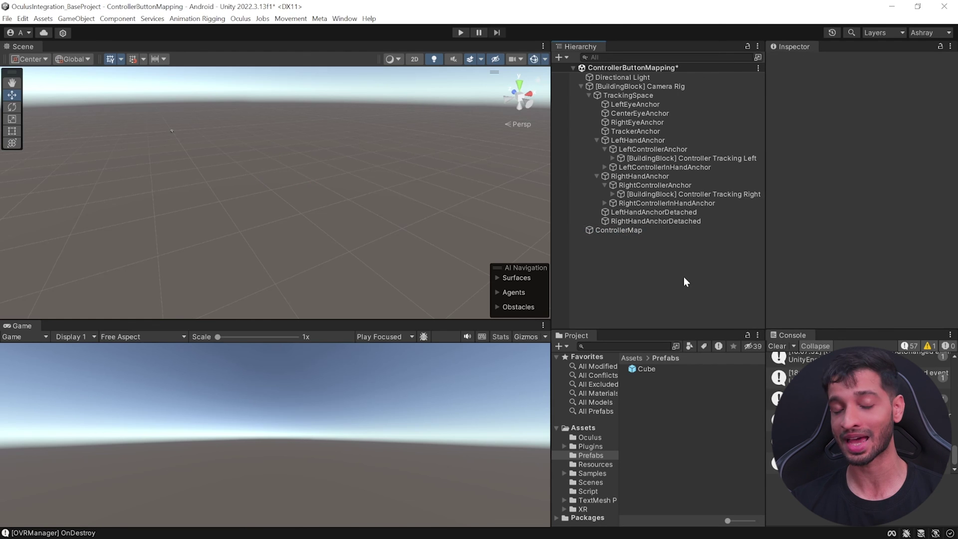